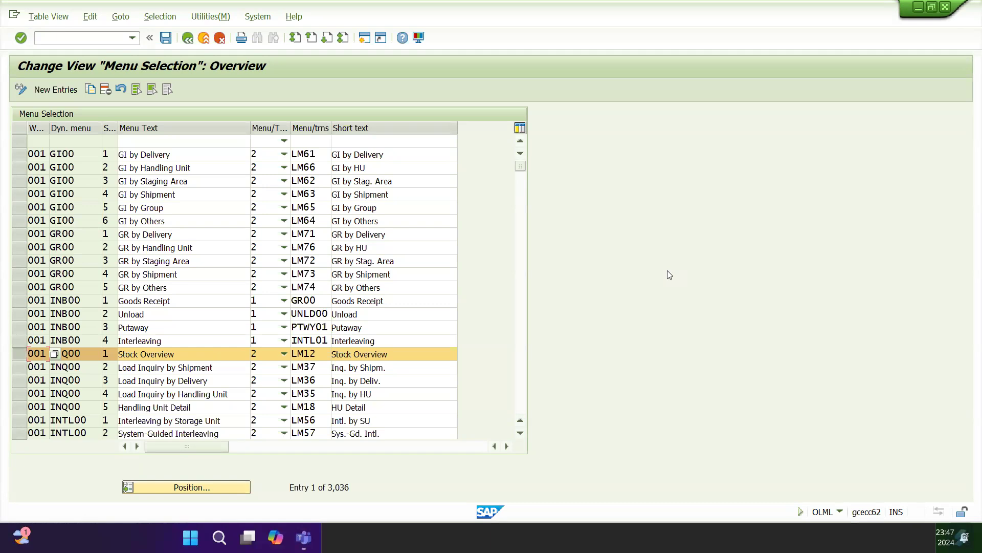
Switch to the user-to-queue assignment view and examine the user entry for warehouse BSH
key(alt+Tab)
key(alt+Tab)
key(alt+Tab)
key(alt+Tab)
key(alt+Tab)
key(alt+Tab)
key(alt+Tab)
key(alt+Tab)
key(alt+Tab)
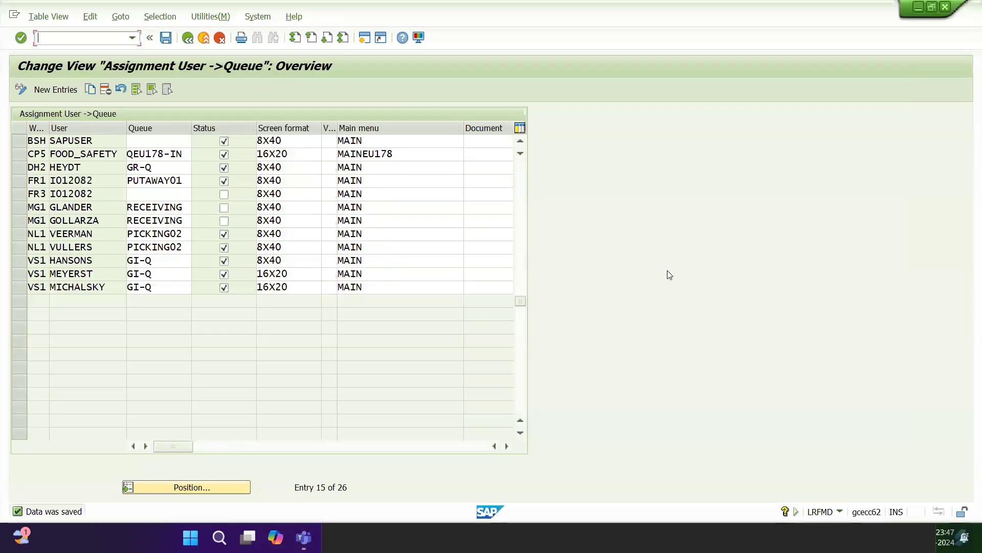
click(28, 141)
click(104, 141)
drag(104, 141, 49, 141)
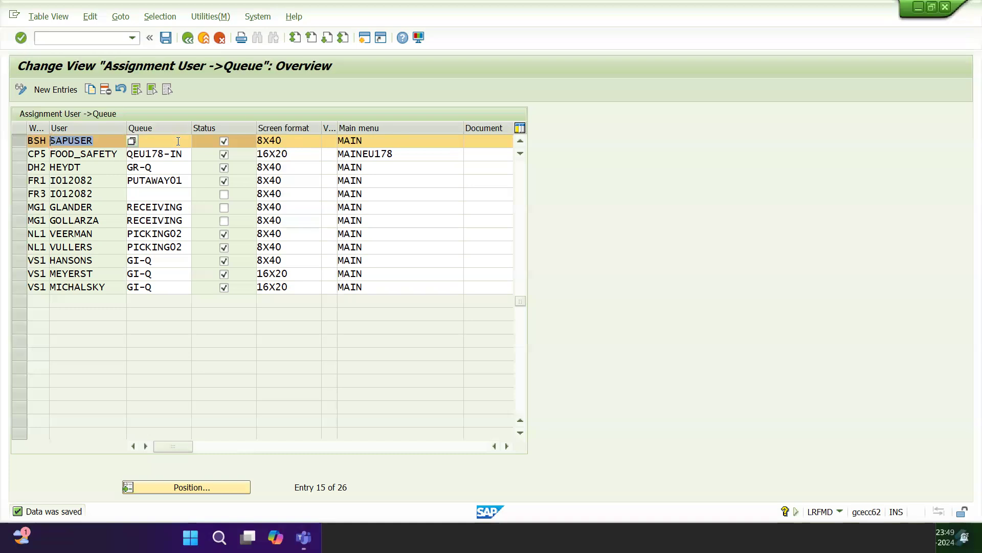
Return to the Menu Selection view and examine the transactions assigned to GI by Group and GI by Shipment
key(alt+Tab)
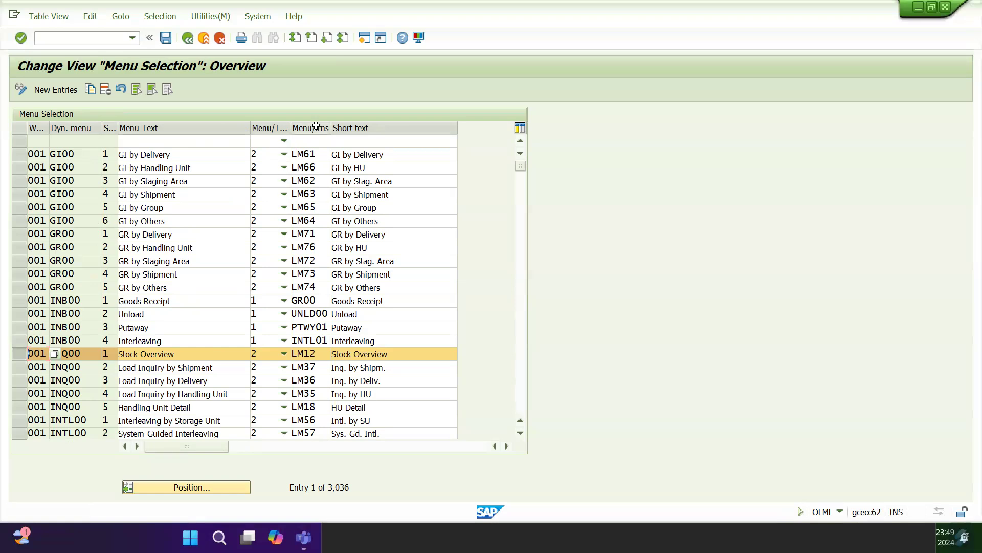
double_click(307, 207)
double_click(307, 194)
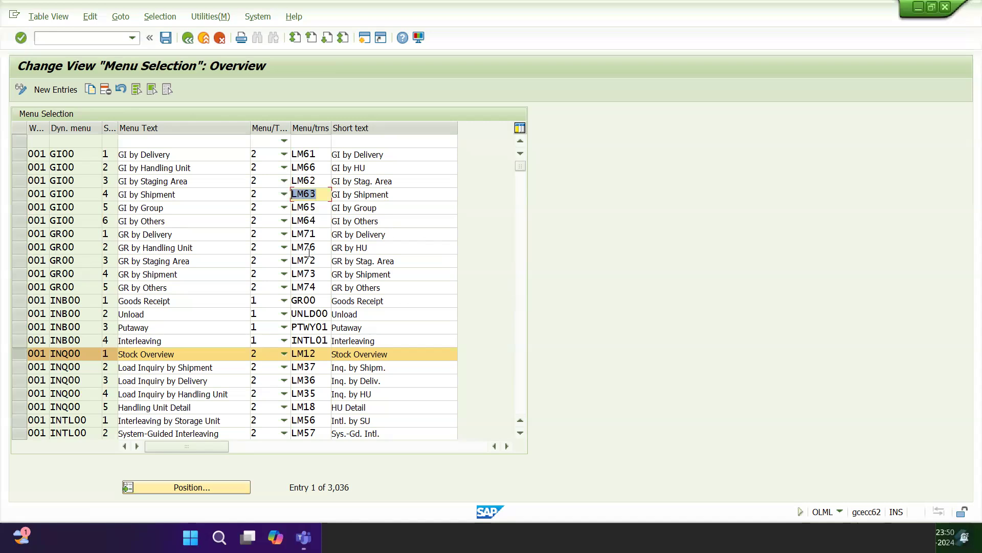
Switch to the material inquiry session and restart transaction LM12 with a blank selection
key(alt+Tab)
key(alt+Tab)
key(alt+Tab)
key(alt+Tab)
key(alt+Tab)
key(alt+Tab)
key(alt+Tab)
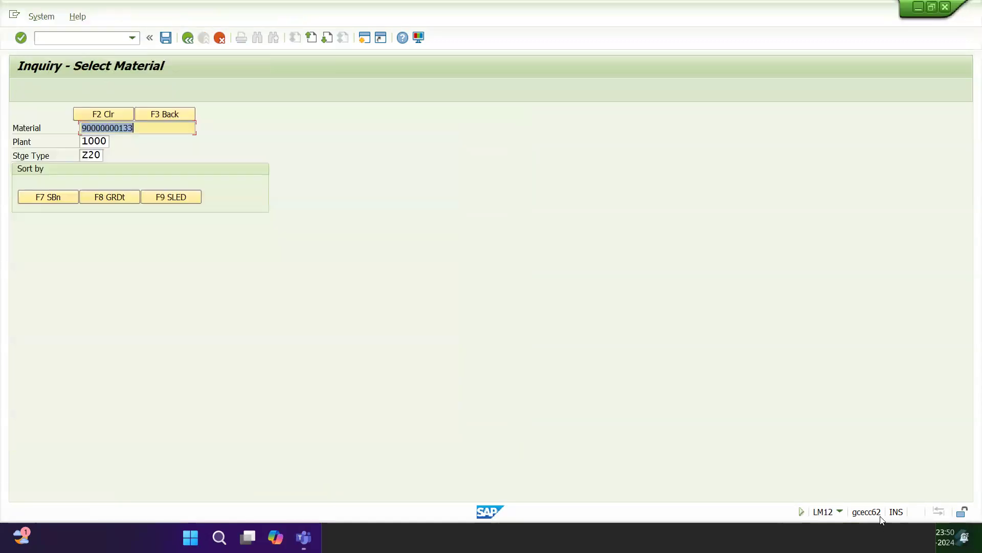
click(82, 38)
text(/)
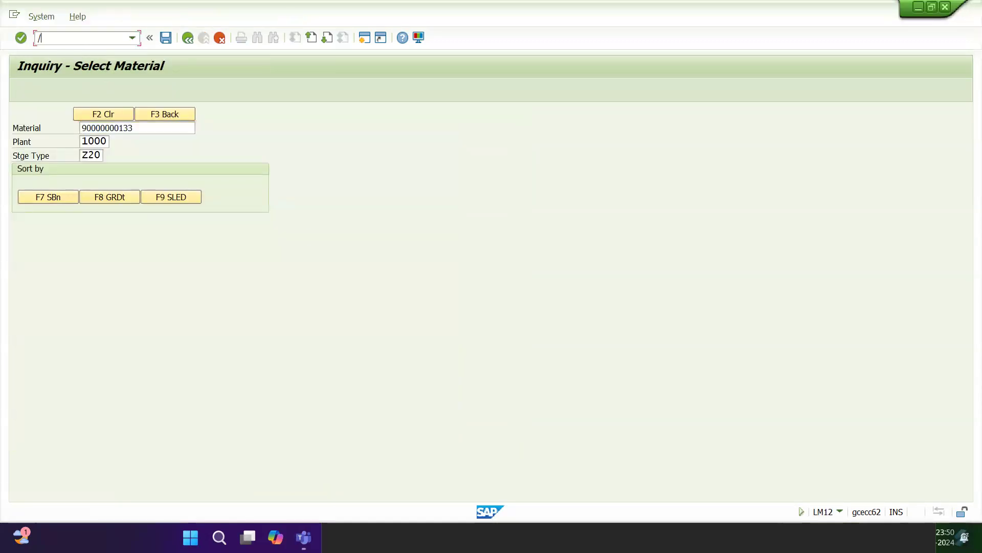
text(nlm12)
key(Return)
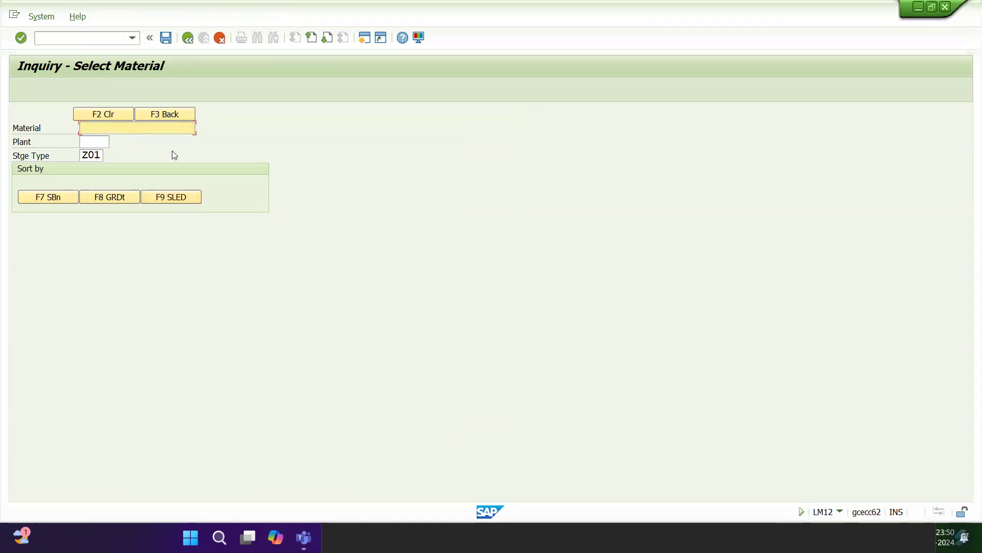
key(alt+Tab)
key(Tab)
key(Tab)
key(Tab)
key(Tab)
key(Tab)
key(Tab)
key(Tab)
key(Tab)
key(Tab)
key(Tab)
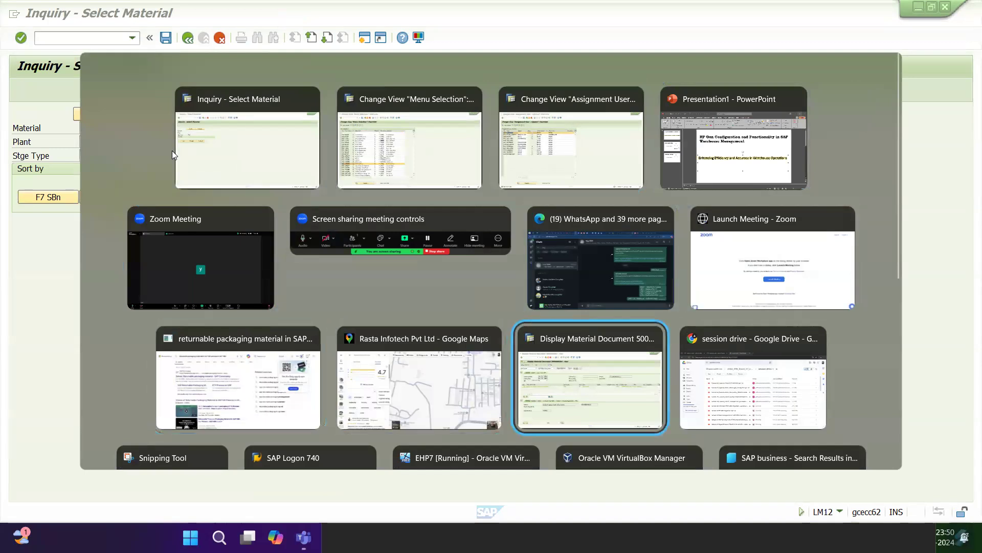
key(shift+Tab)
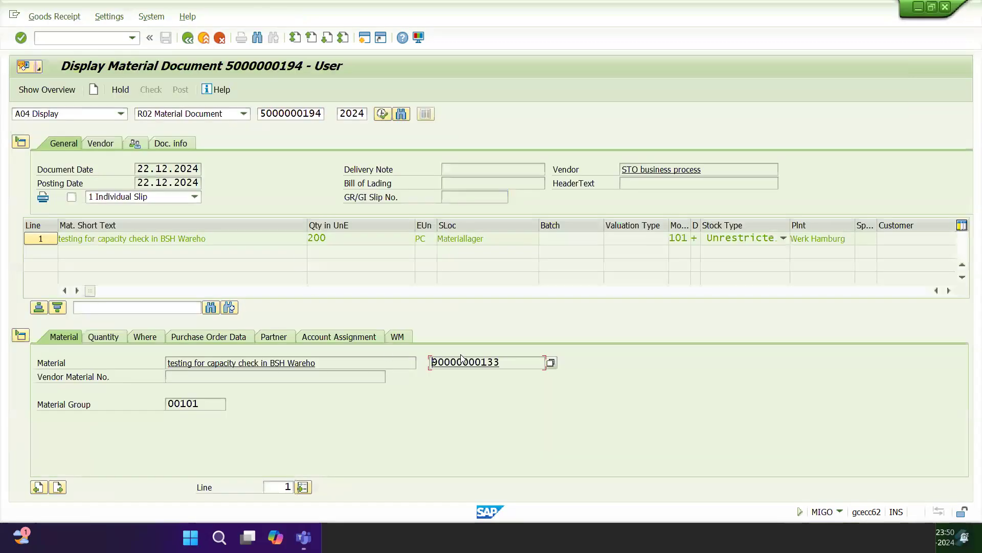
drag(500, 366, 286, 344)
key(ctrl+c)
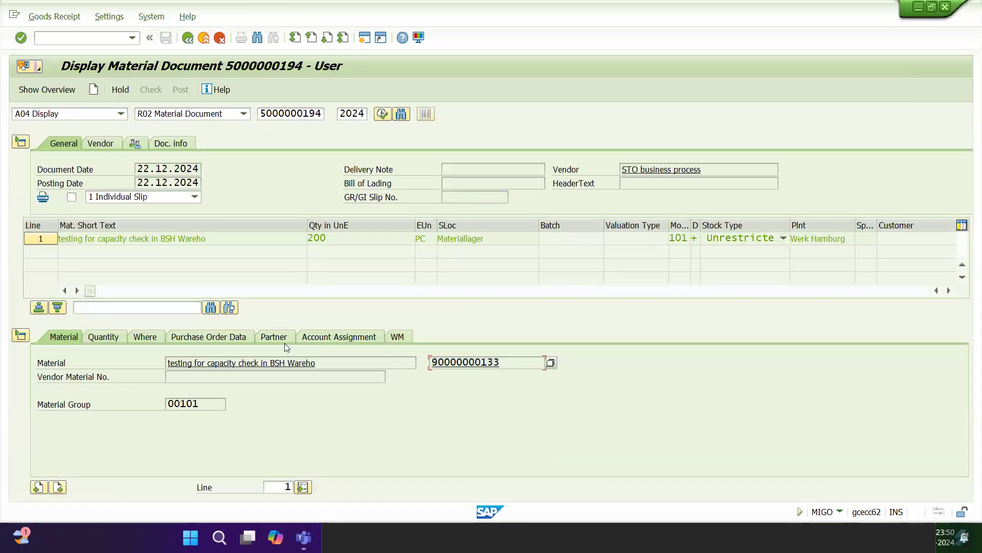
key(alt+Tab)
key(ctrl+v)
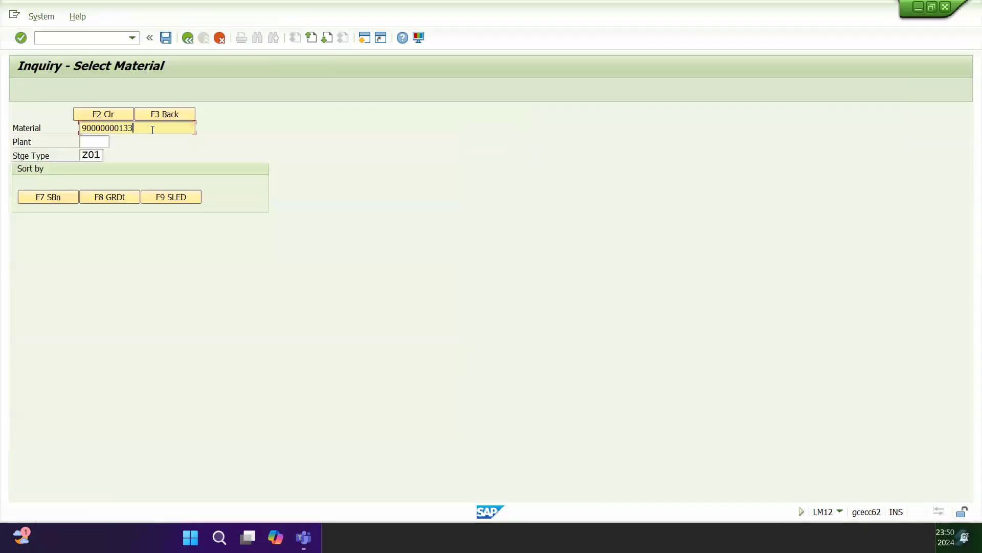
Set the plant to 1000, clear the storage type and submit the inquiry selection
key(Tab)
text(1000)
key(Tab)
key(BackSpace)
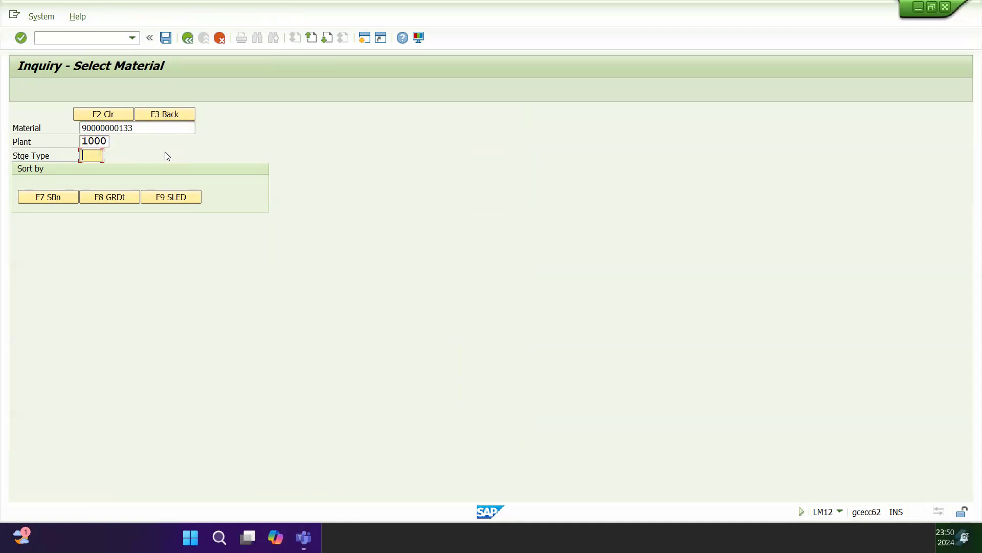
key(Return)
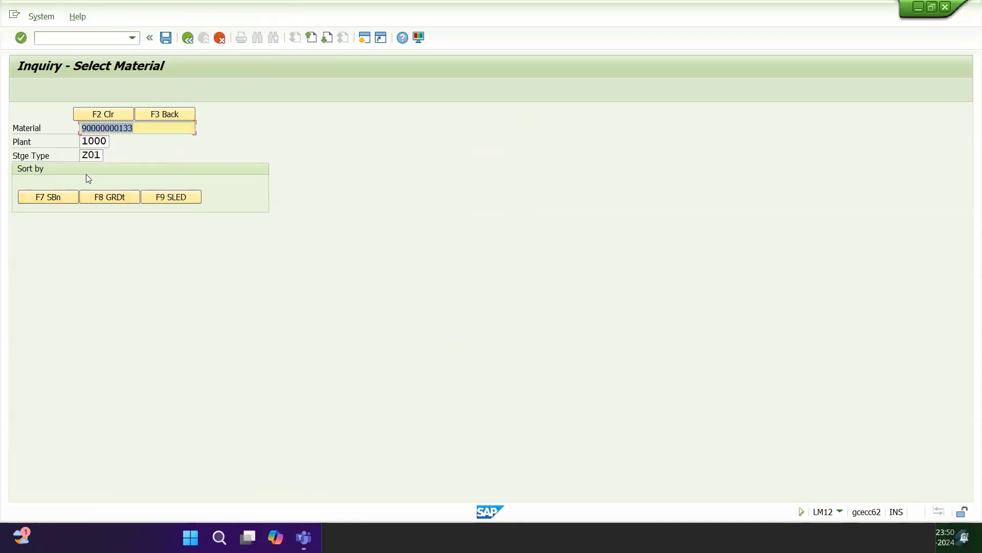
Query the material's stock in storage type Z01 sorted by storage bin, and again by goods receipt date
click(62, 198)
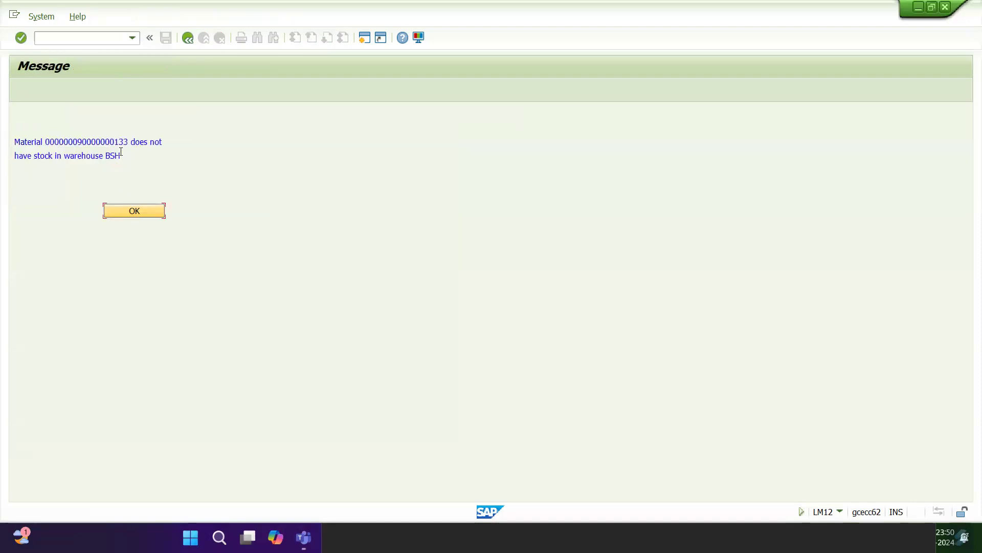
click(134, 211)
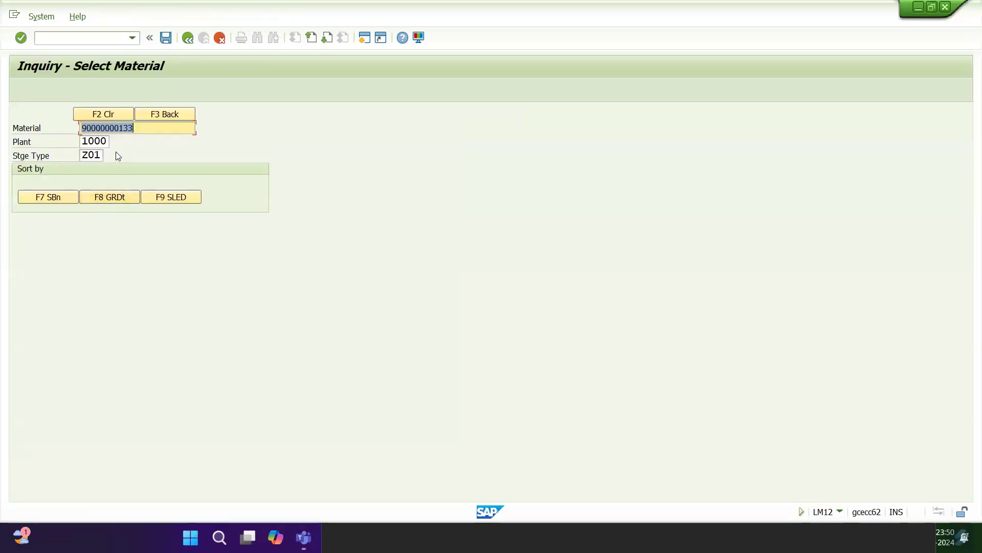
click(115, 201)
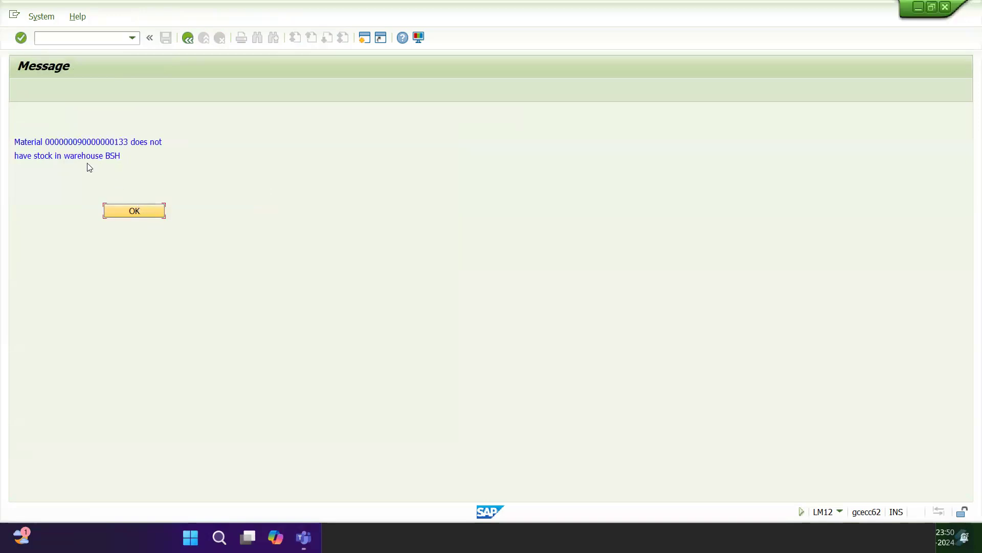
click(128, 213)
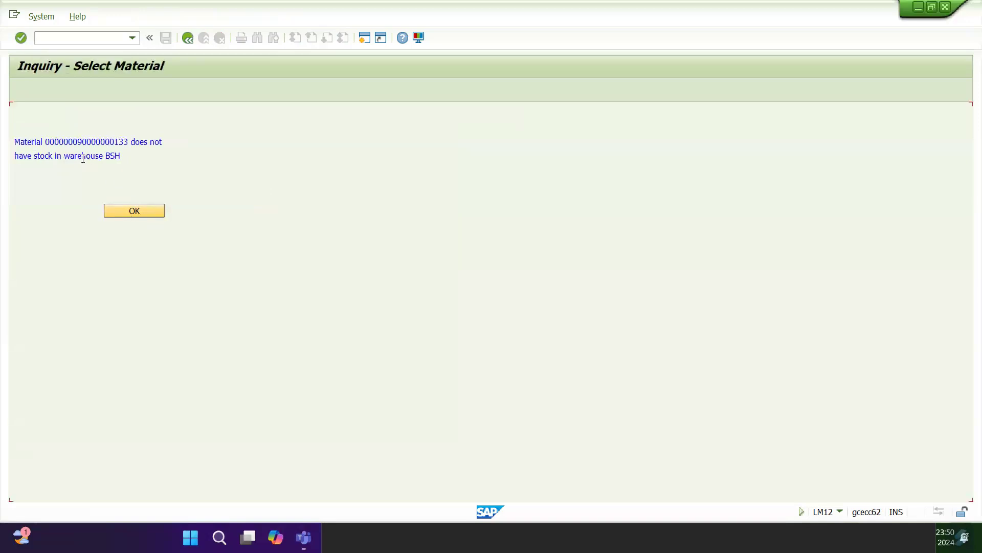
Query the material's stock in storage type Z01 sorted by shelf life expiration date
click(94, 156)
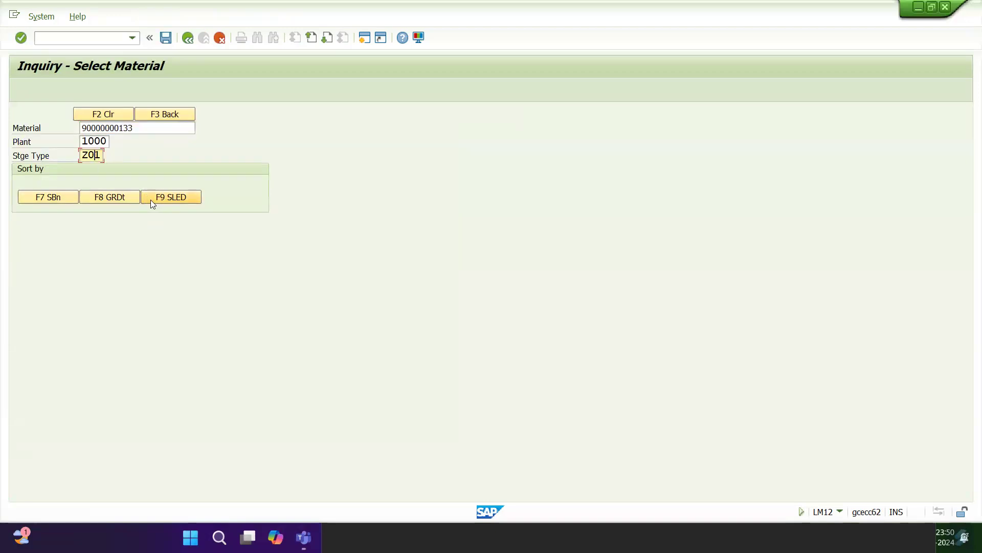
click(171, 197)
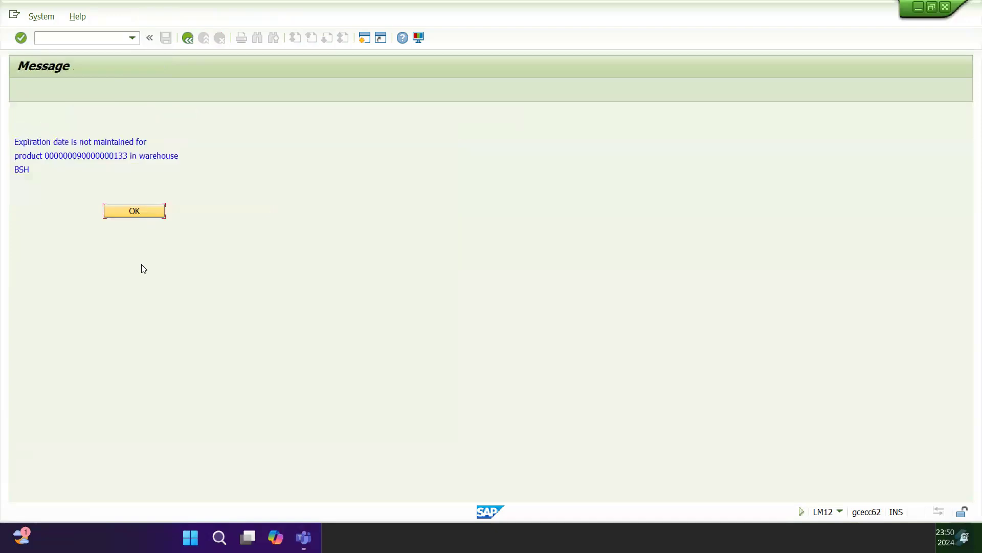
click(143, 210)
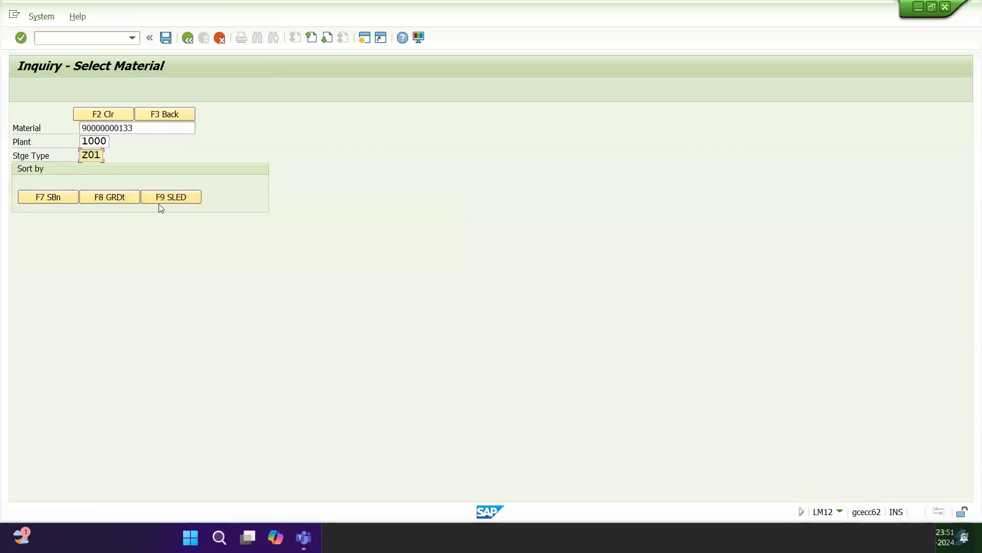
Set the storage type to Z20 and display the material's stock sorted by goods receipt date
key(Delete)
key(BackSpace)
text(20)
key(Return)
click(117, 196)
Examine the bin, quantity and date of the first two stock records in storage type Z20
drag(161, 210, 234, 213)
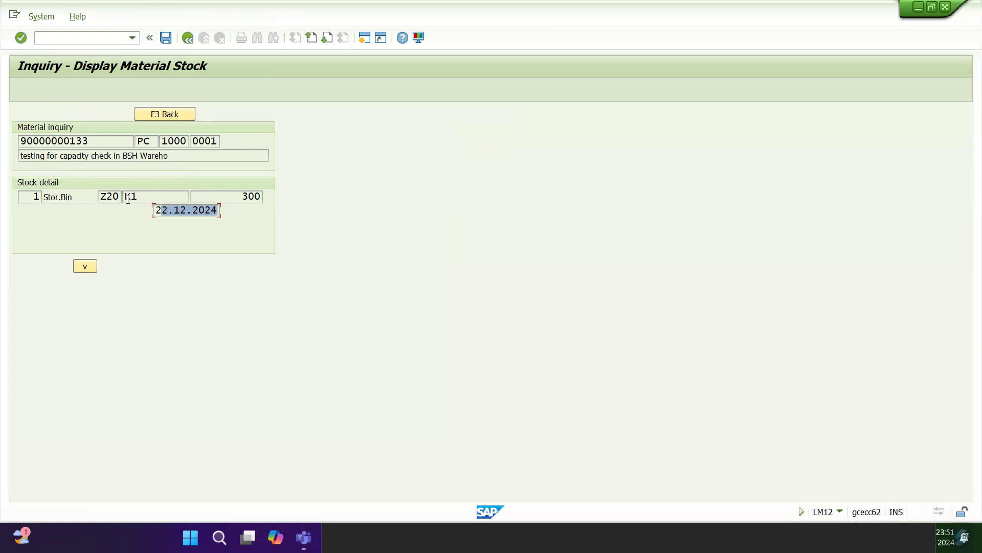
drag(124, 197, 160, 199)
key(Tab)
click(188, 210)
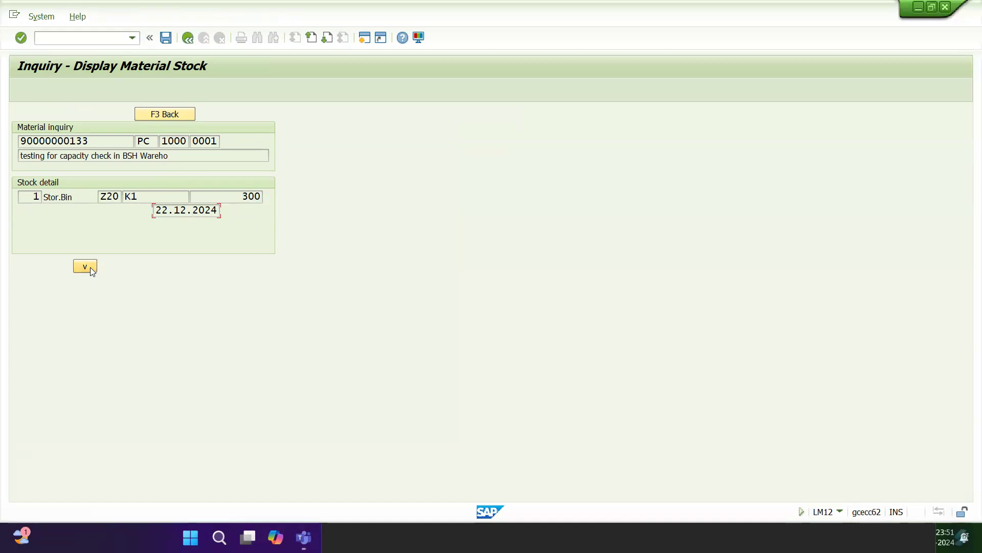
click(90, 267)
drag(145, 197, 109, 196)
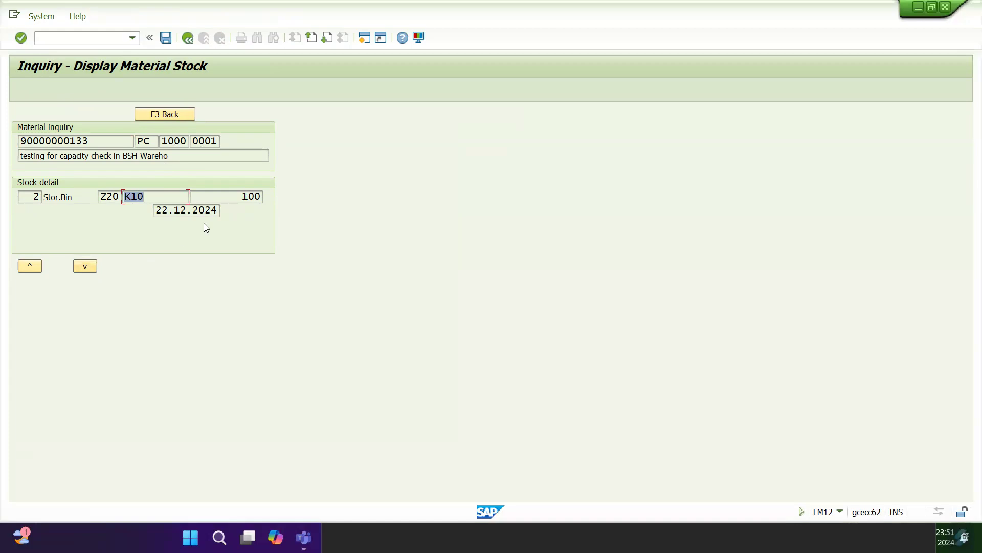
drag(242, 195, 317, 194)
Page through the remaining Z20 stock records and return to the material selection
click(87, 266)
click(87, 267)
click(87, 267)
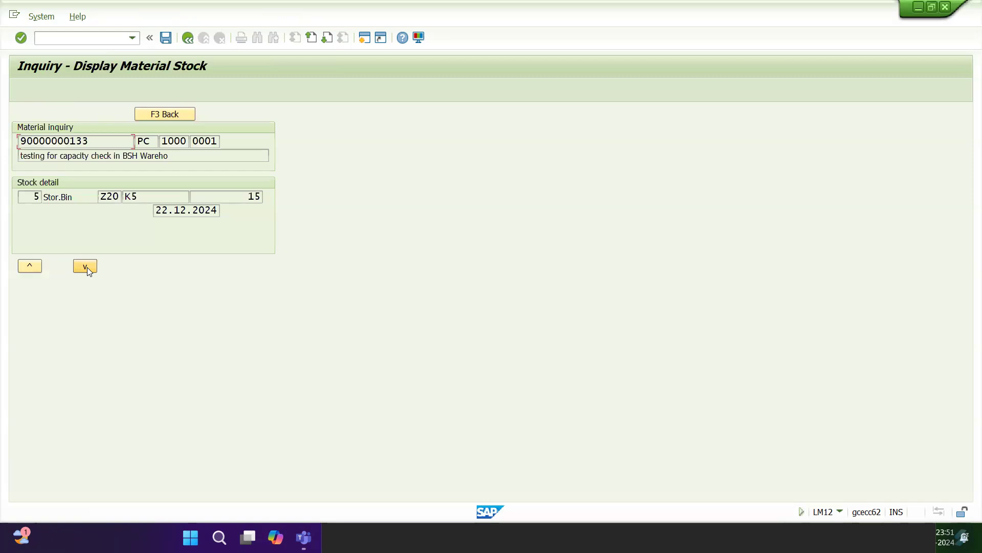
click(87, 267)
click(87, 267)
click(87, 267)
click(87, 267)
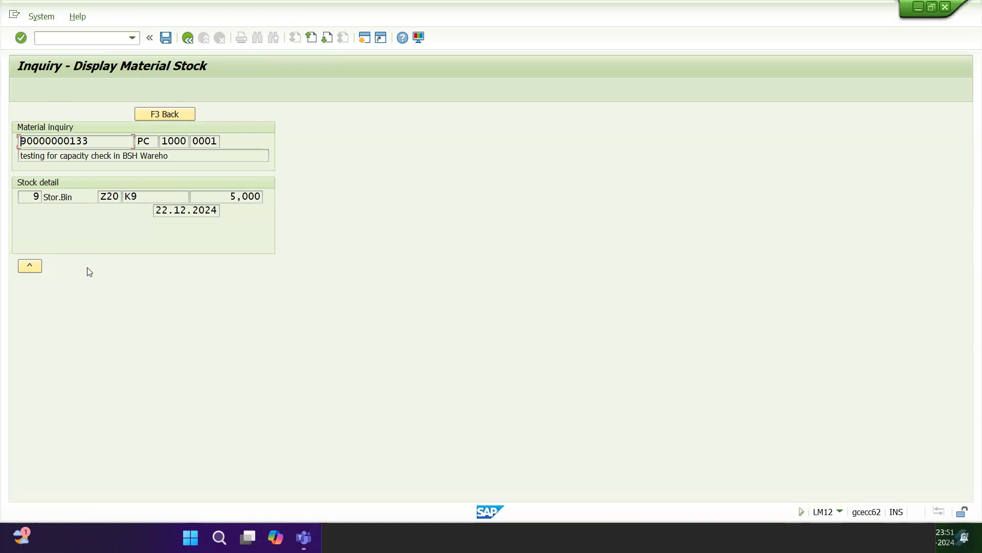
click(29, 267)
click(30, 267)
click(165, 114)
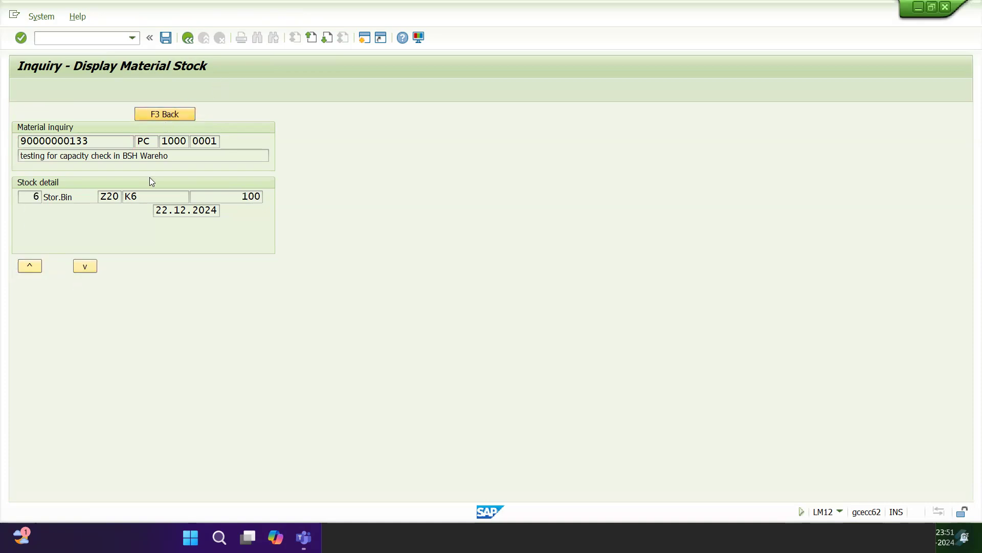
Set the storage type to Z19 and display the material's stock sorted by storage bin
double_click(97, 159)
text(Z19)
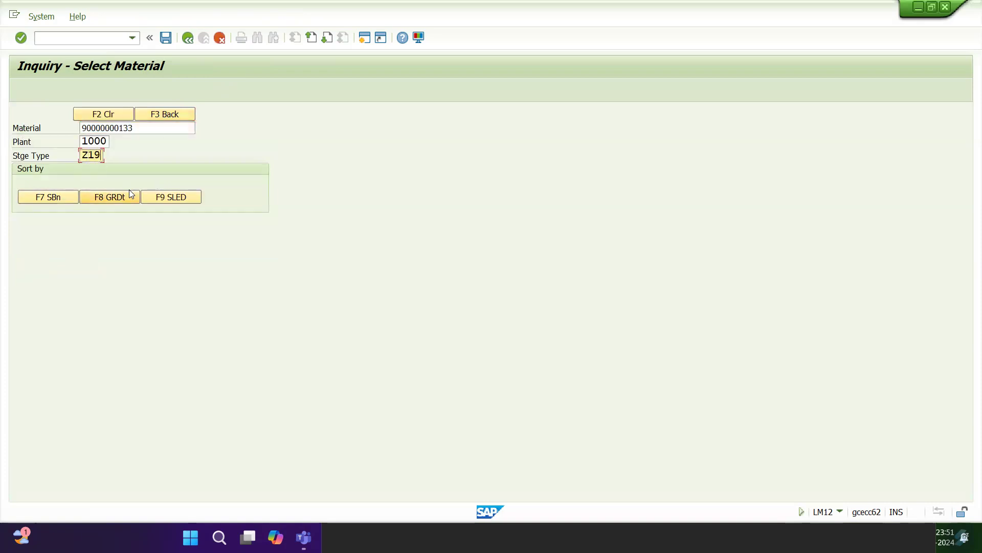
click(60, 200)
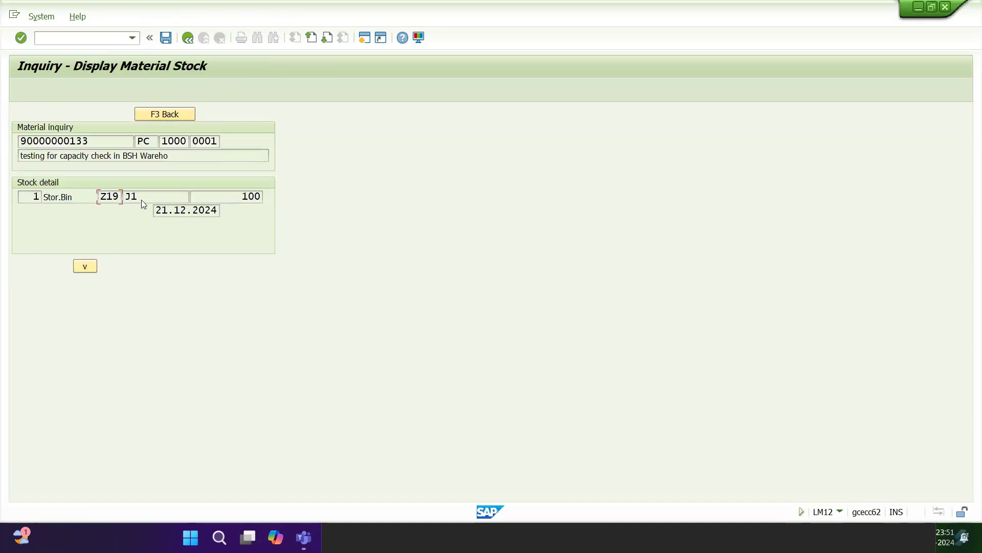
Page through the material's stock records in storage type Z19 and return to the material selection
click(86, 266)
click(86, 266)
click(86, 266)
click(86, 266)
click(86, 266)
click(86, 266)
click(86, 266)
click(85, 266)
click(86, 266)
click(86, 266)
click(86, 266)
click(165, 114)
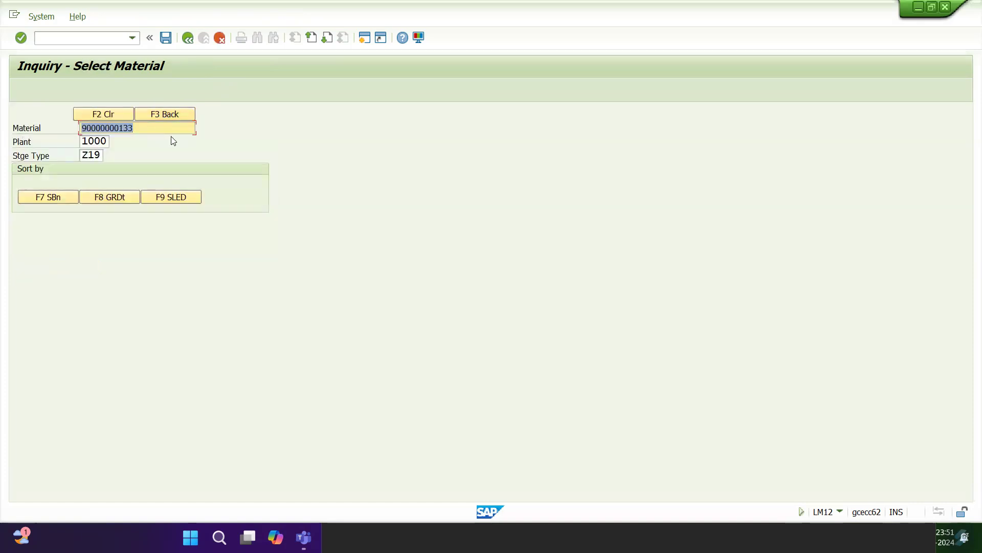
Switch back to the Menu Selection view and leave it for the Display IMG structure
key(alt+Tab)
key(Tab)
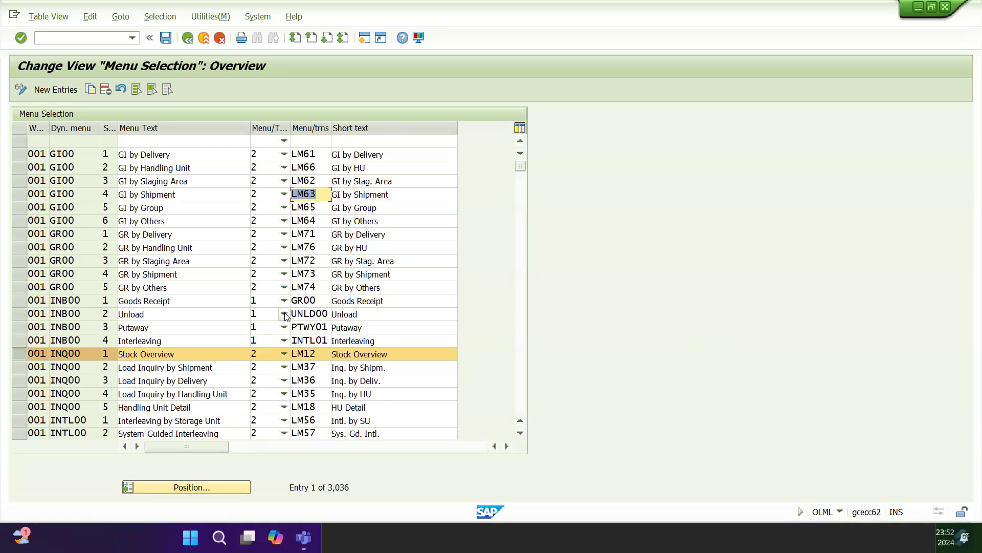
click(95, 40)
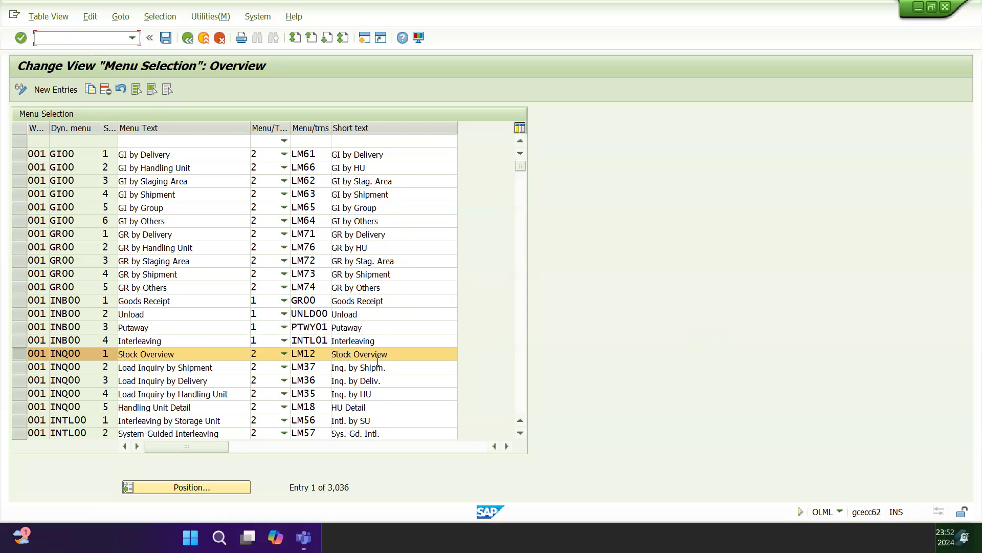
click(185, 43)
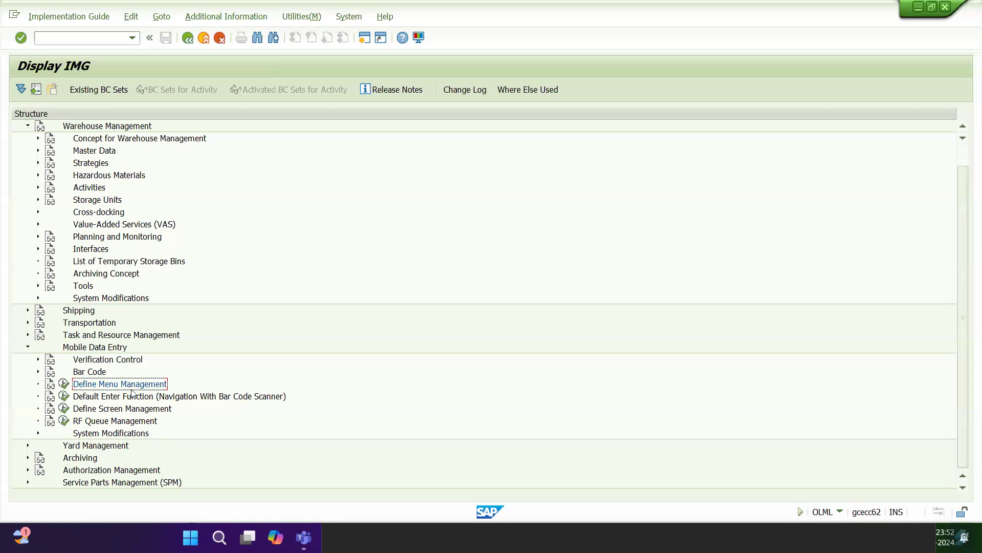
Open Define Profiles under Mobile Data Entry's Verification Control and select the INBND1 profile of warehouse 001
click(38, 359)
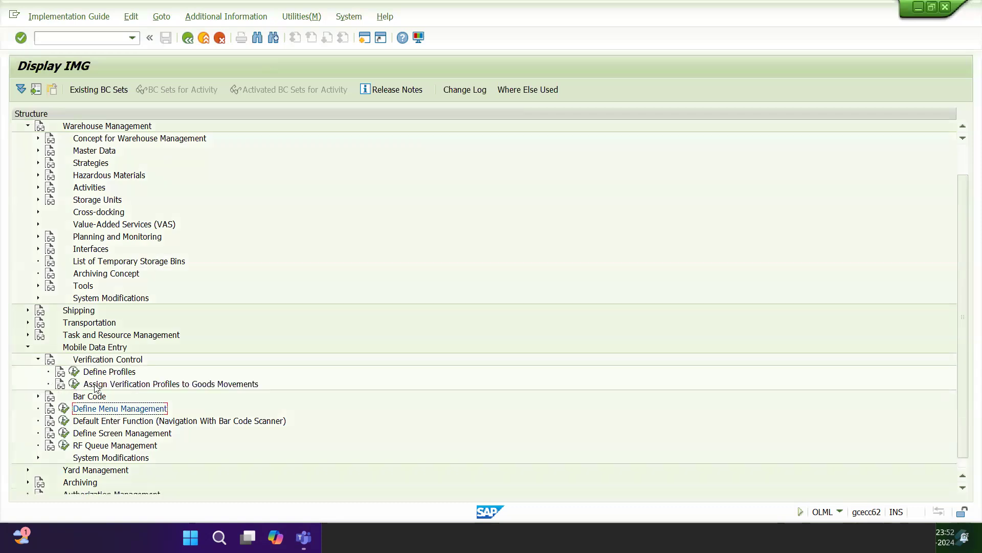
click(76, 374)
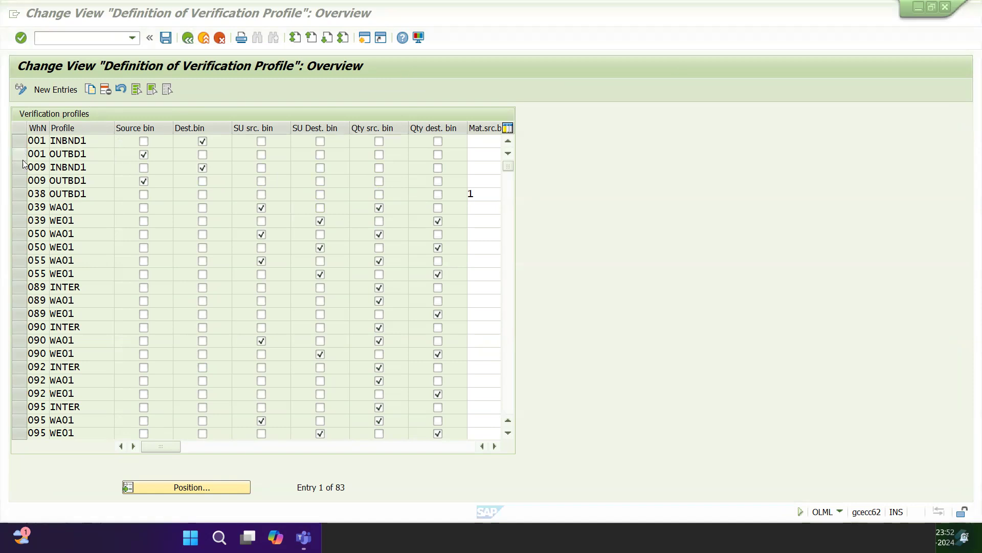
click(18, 144)
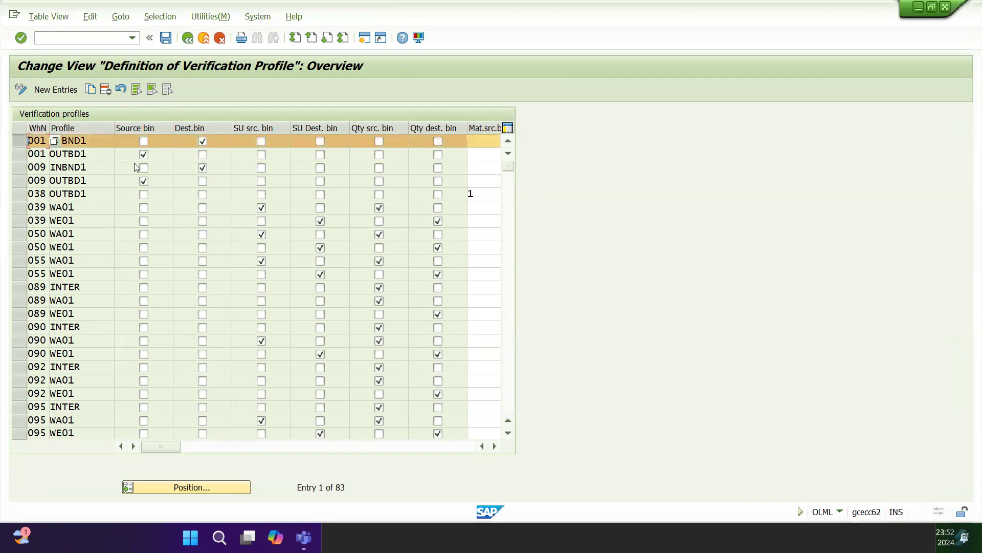
Examine the INBND1 and OUTBD1 verification profiles of warehouse 001 and return to the Display IMG structure
double_click(57, 141)
key(Down)
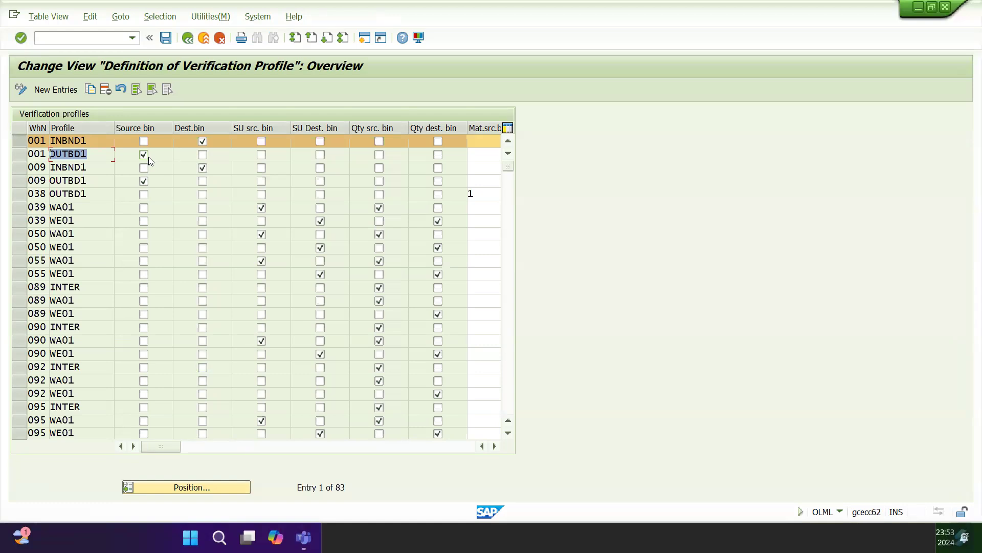
click(192, 44)
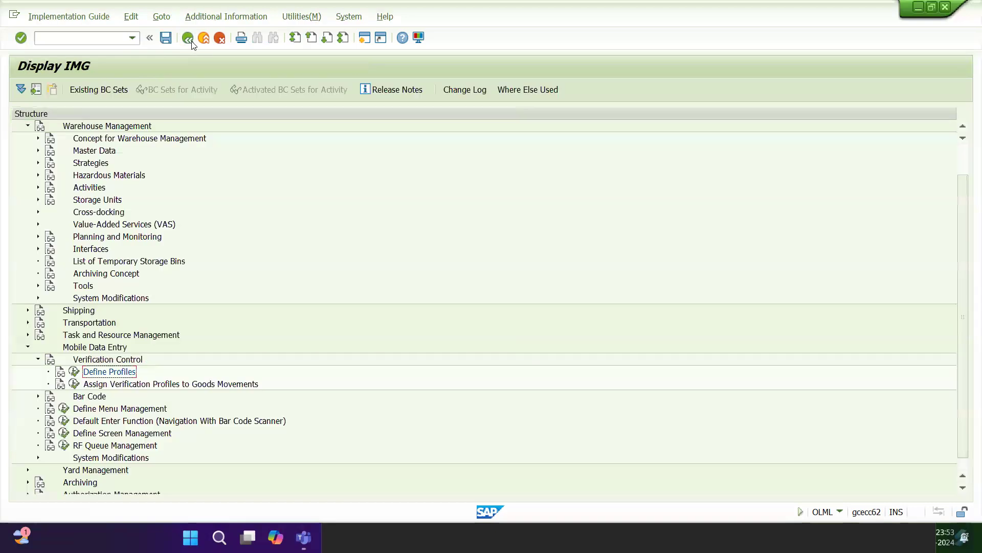
Open Assign Verification Profiles to Goods Movements and examine warehouse 001's OUTBD1 entry, including its destination storage type
click(75, 386)
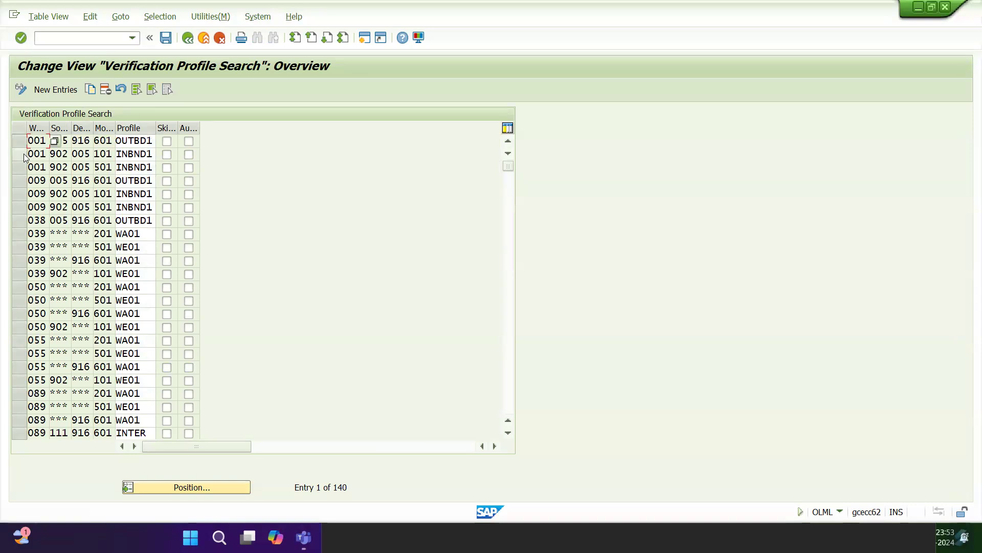
click(135, 142)
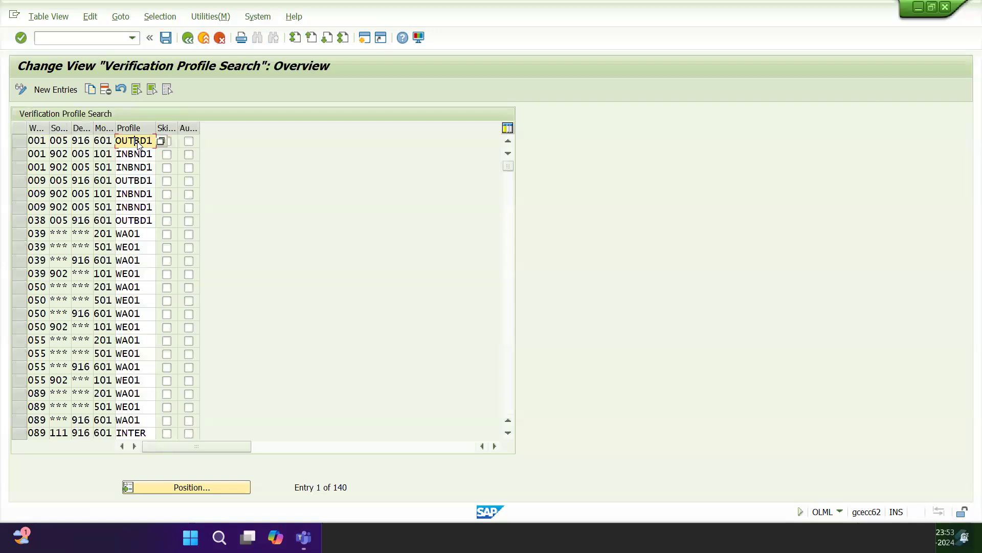
click(82, 142)
drag(82, 142, 77, 144)
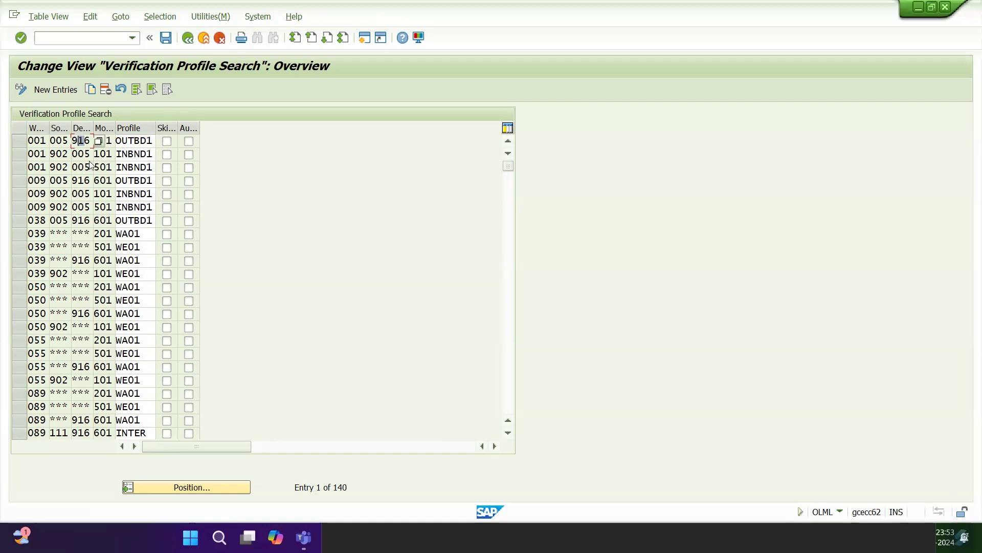
Examine warehouse 001's INBND1 assignment for movement type 101, including its source storage type, and return to the IMG structure
click(143, 153)
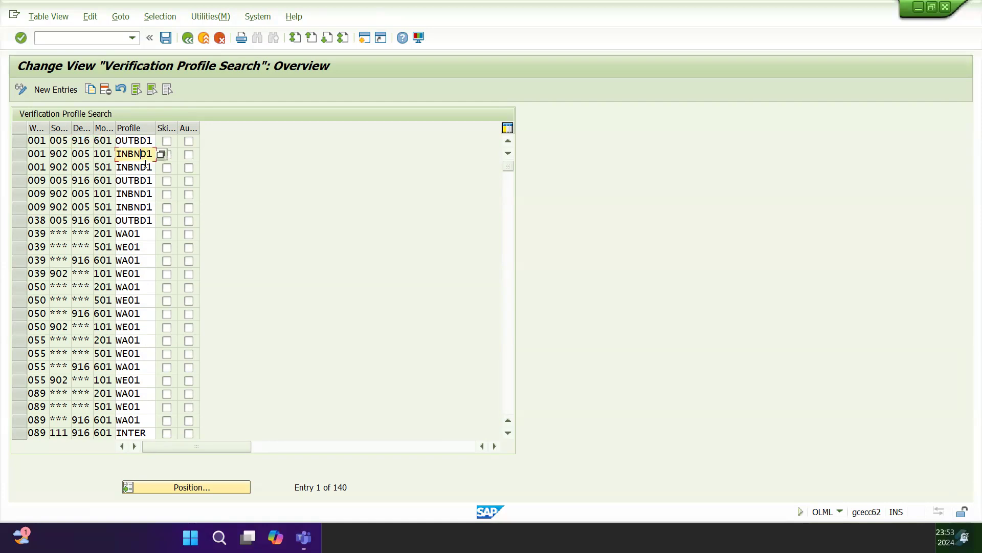
click(52, 153)
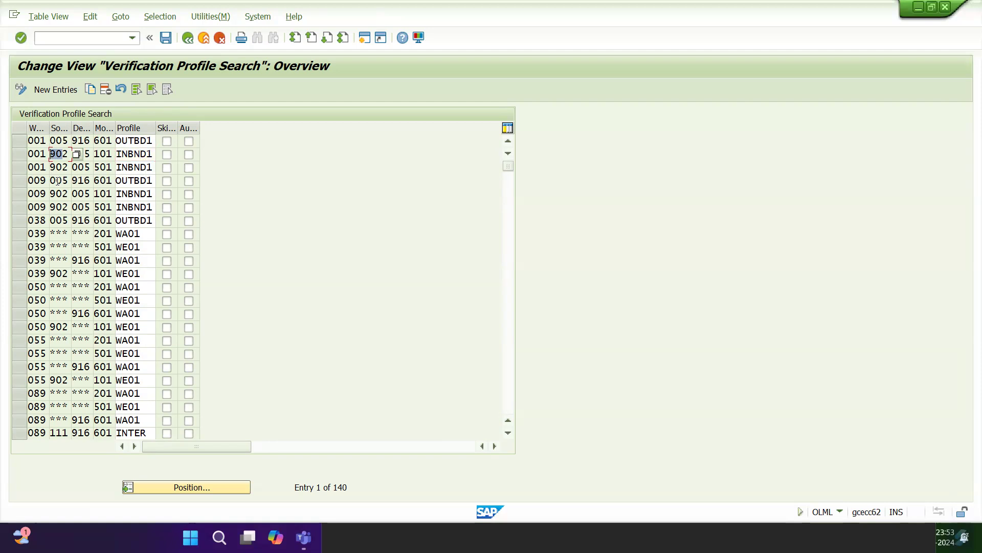
key(Tab)
key(Tab)
key(Tab)
click(19, 156)
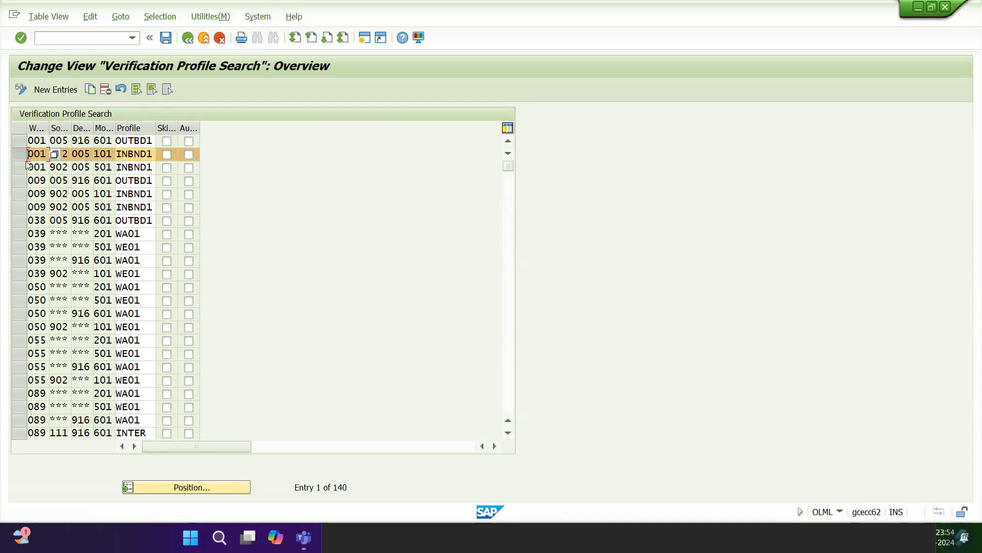
click(67, 154)
click(187, 39)
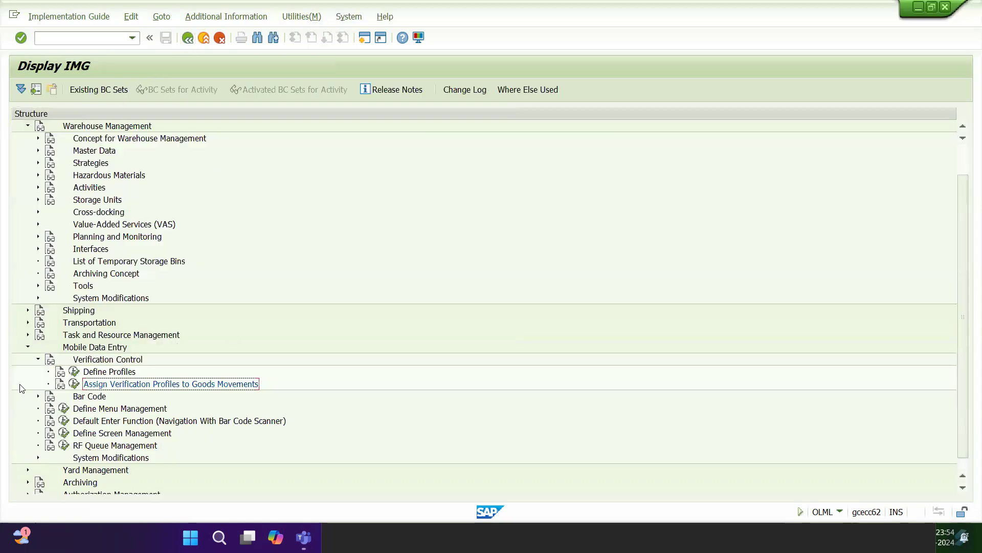
View Assign Bar Code Types to Warehouse Numbers and Maintain Bar Code Specification under Bar Code, returning to the IMG structure after each
click(38, 359)
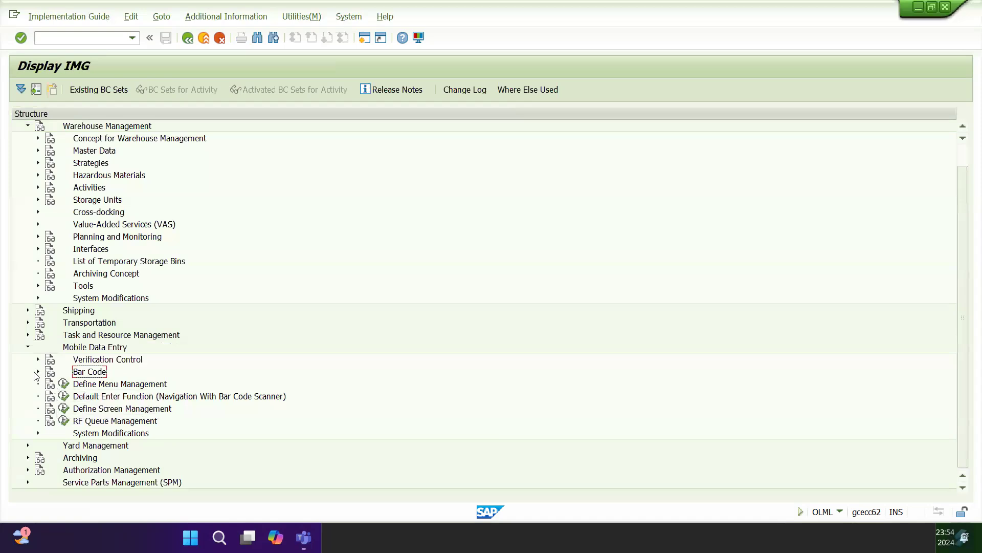
click(38, 372)
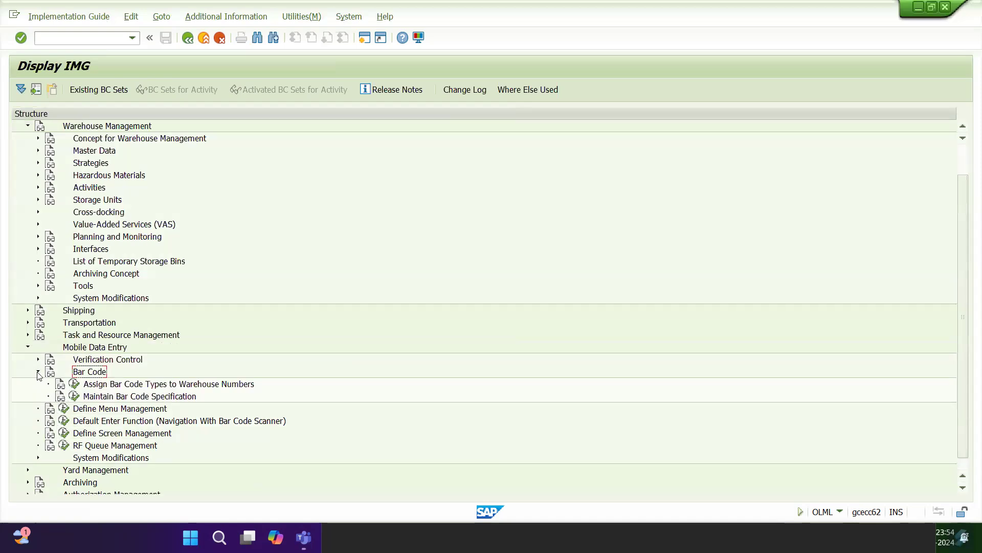
click(74, 383)
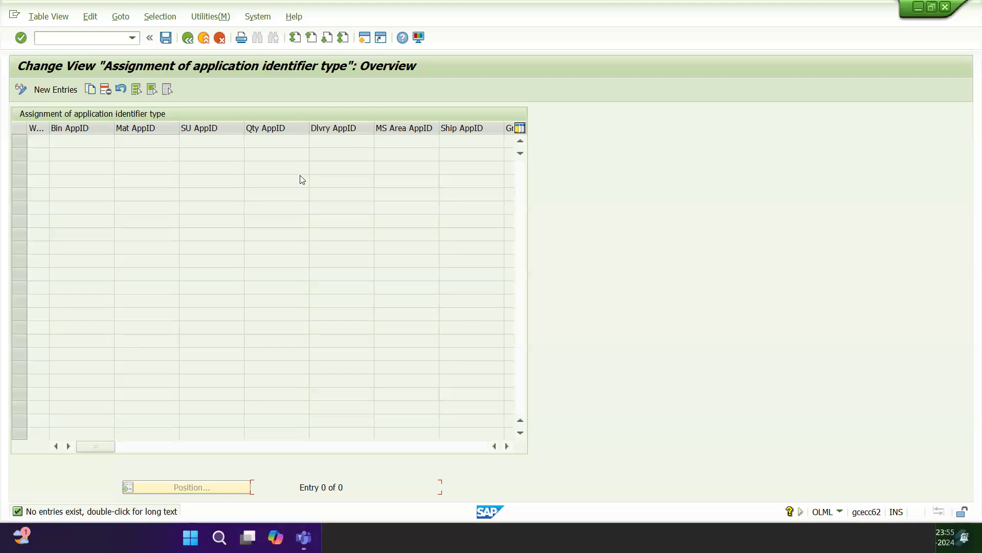
click(187, 38)
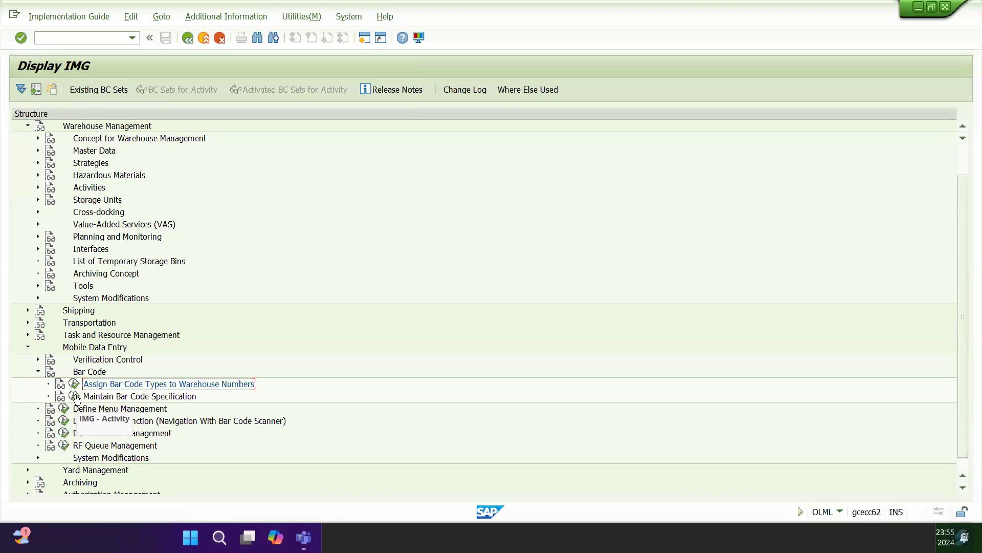
click(76, 398)
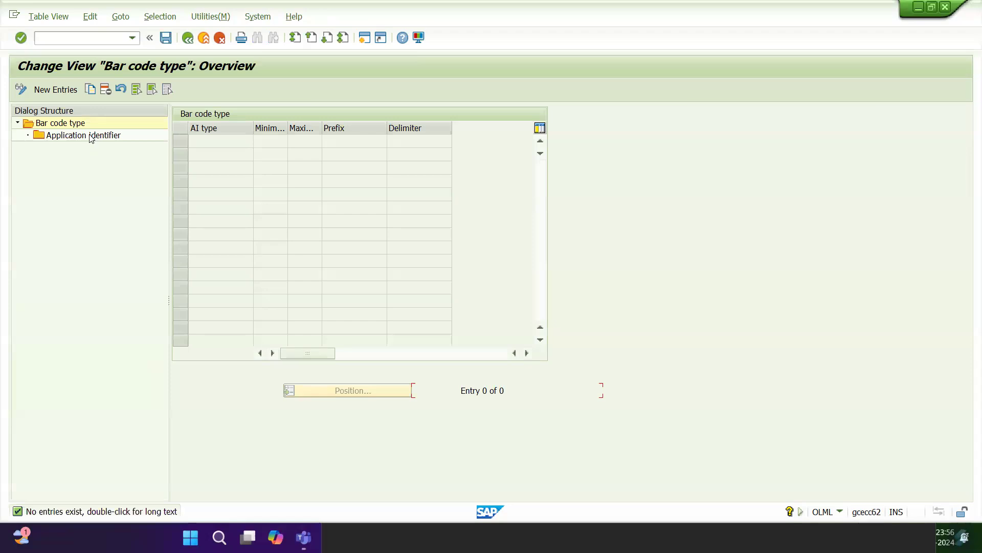
click(187, 39)
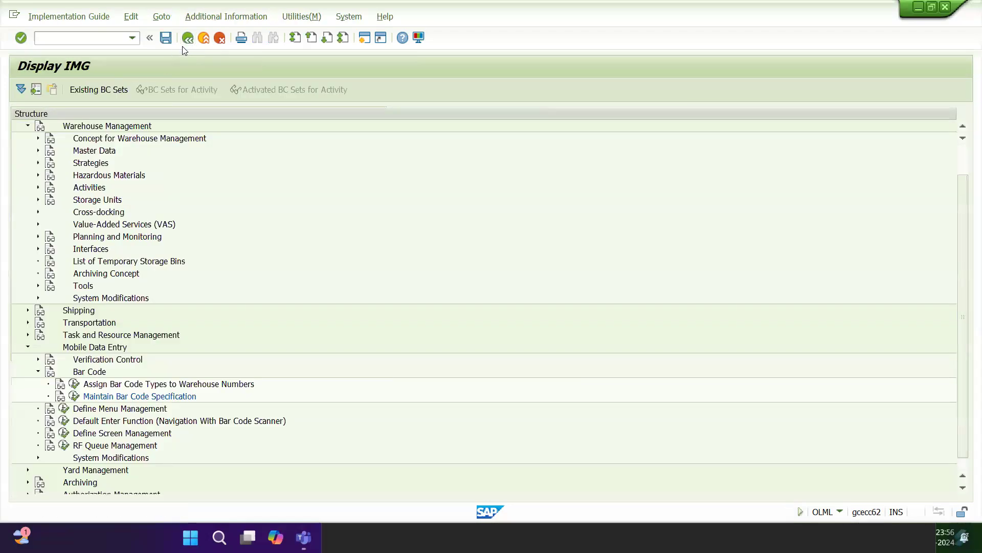
Open Define Menu Management and narrow the Menu Text and Menu/Trns type columns to reveal the Menu/trns column
click(64, 408)
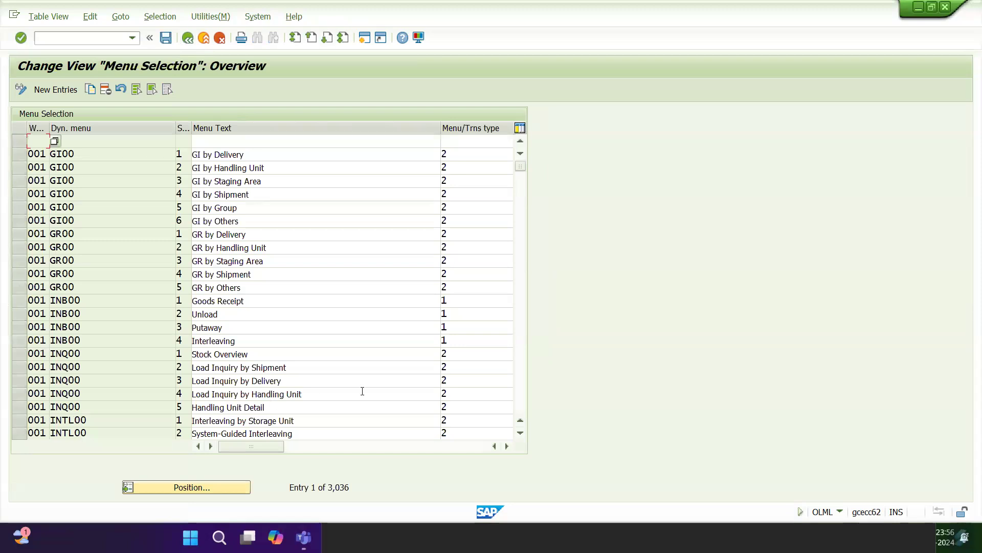
drag(441, 132, 306, 142)
drag(493, 128, 357, 128)
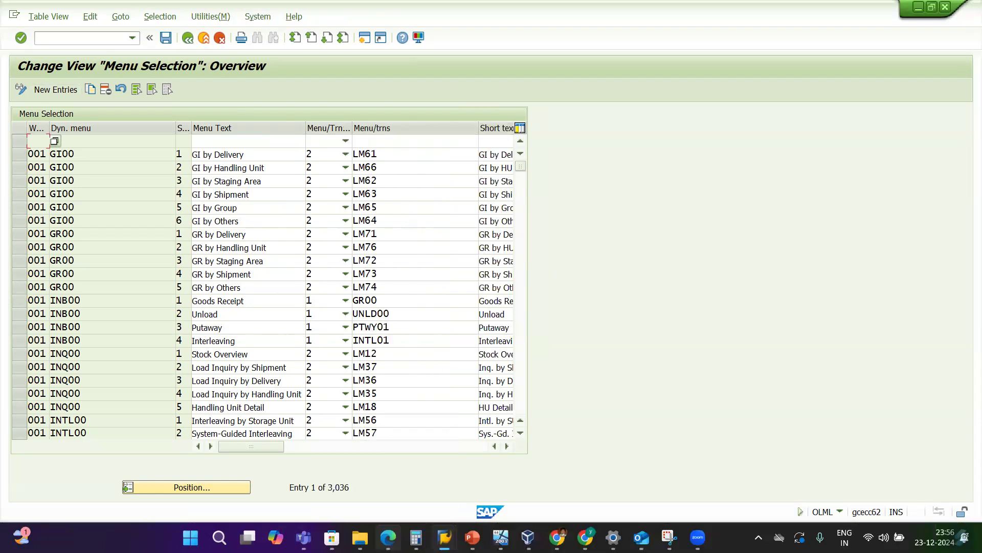
Switch to the Assignment User -> Queue session and start transaction SE93 there in place of the current one
key(alt+Tab)
key(alt+Tab)
key(alt+Tab)
key(alt+Tab)
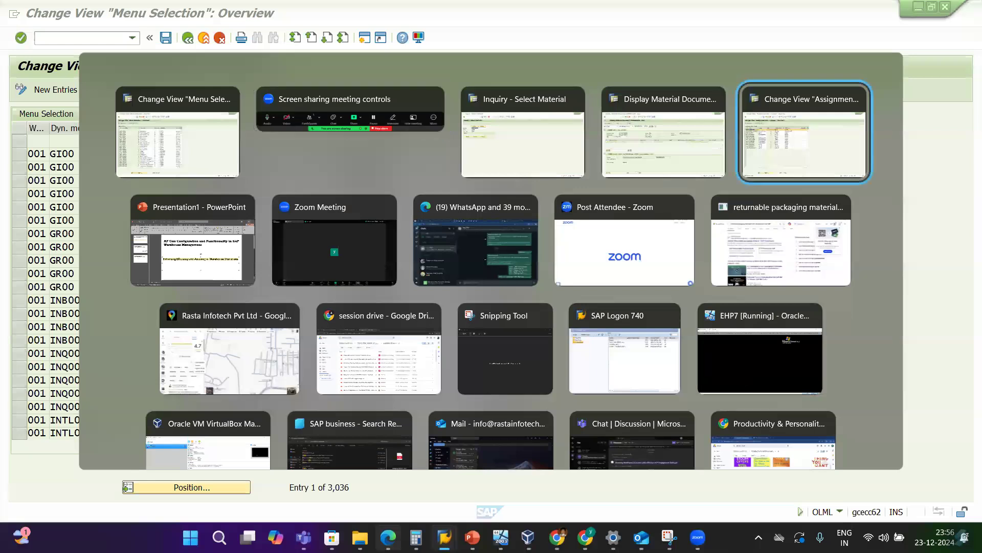
click(99, 38)
text(/)
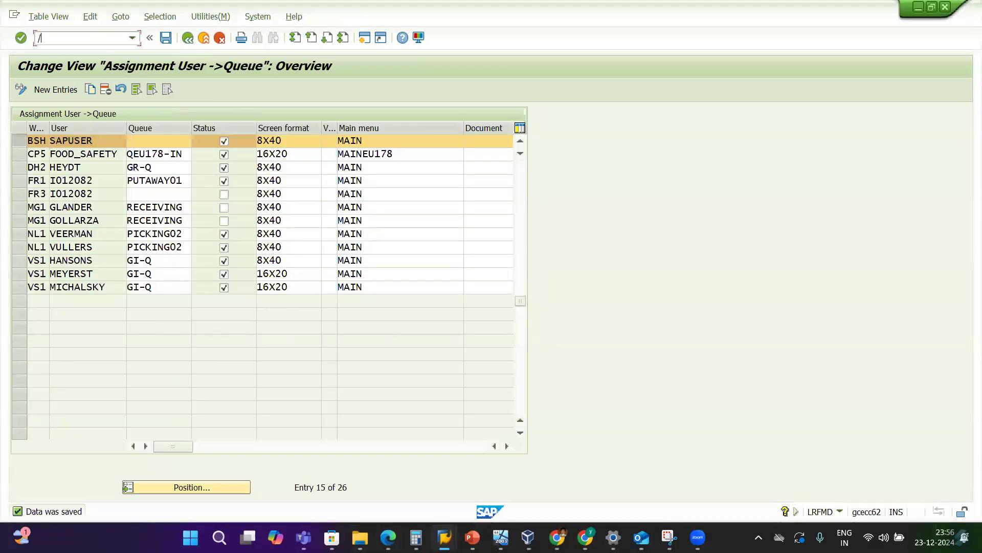
text(nse93)
key(Return)
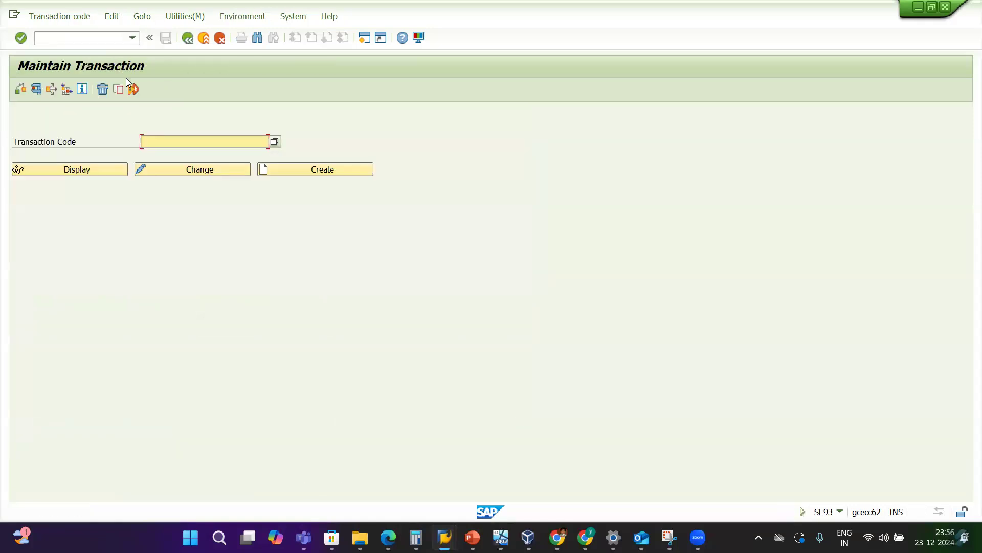
Look up the transaction codes matching LM* and move the hit list window higher on the screen
text(LM*)
click(277, 145)
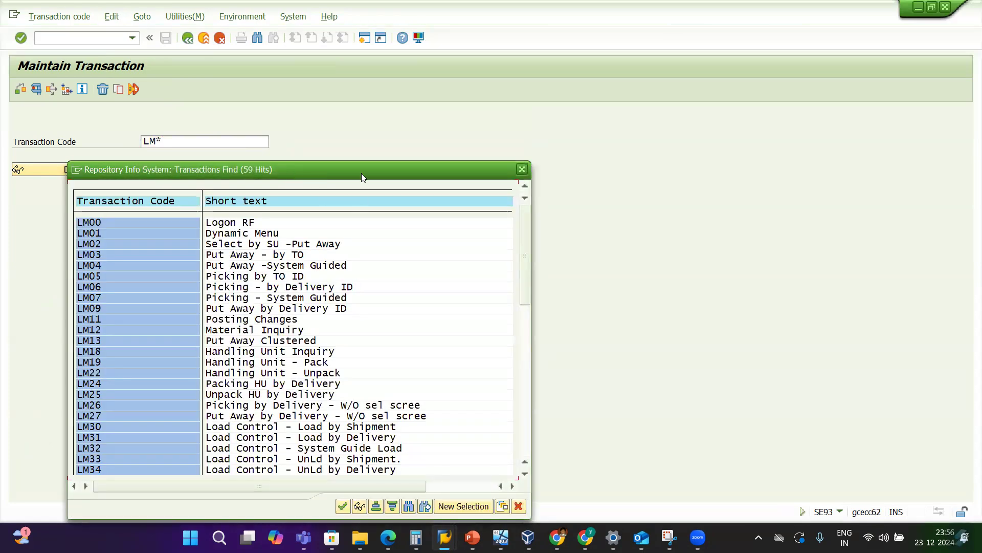
drag(364, 169, 415, 12)
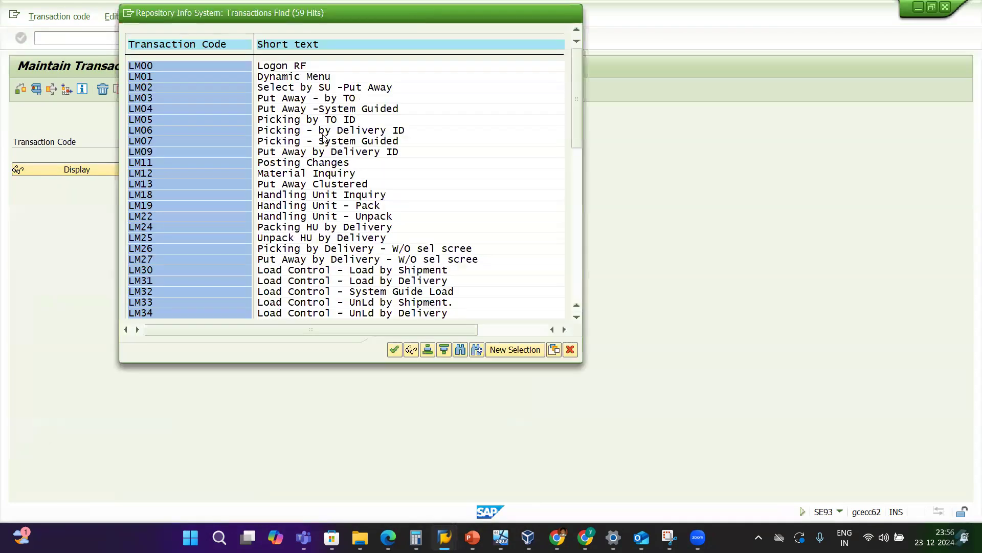
Review the LM transaction codes and their short texts, point out LM12 Material Inquiry, and close the hit list
scroll(321, 161, down, 2)
scroll(321, 162, down, 1)
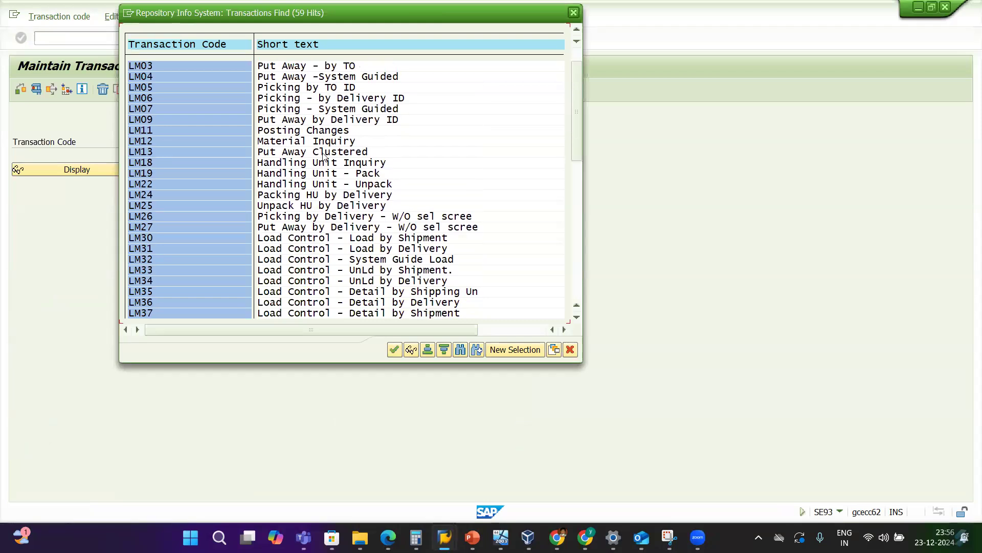
scroll(317, 153, up, 3)
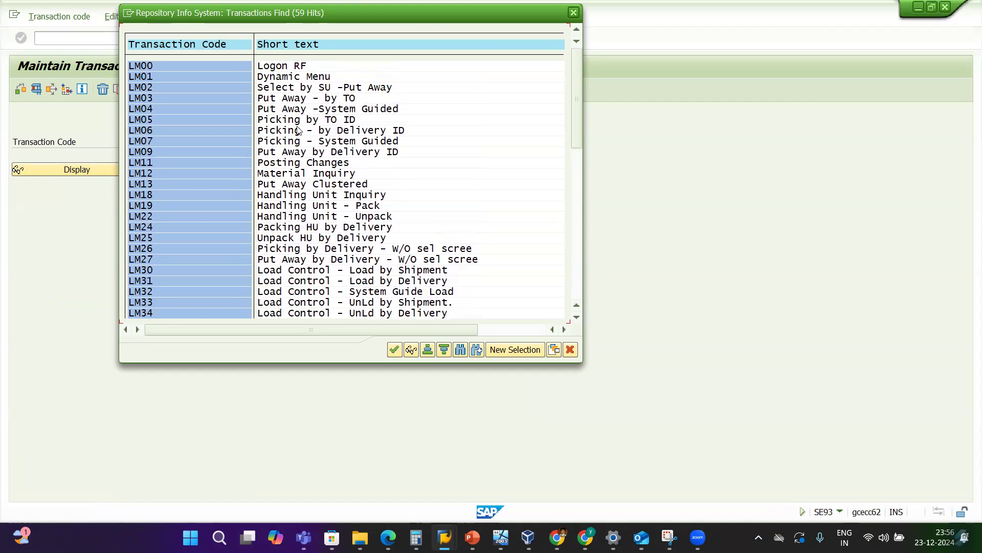
scroll(299, 130, down, 2)
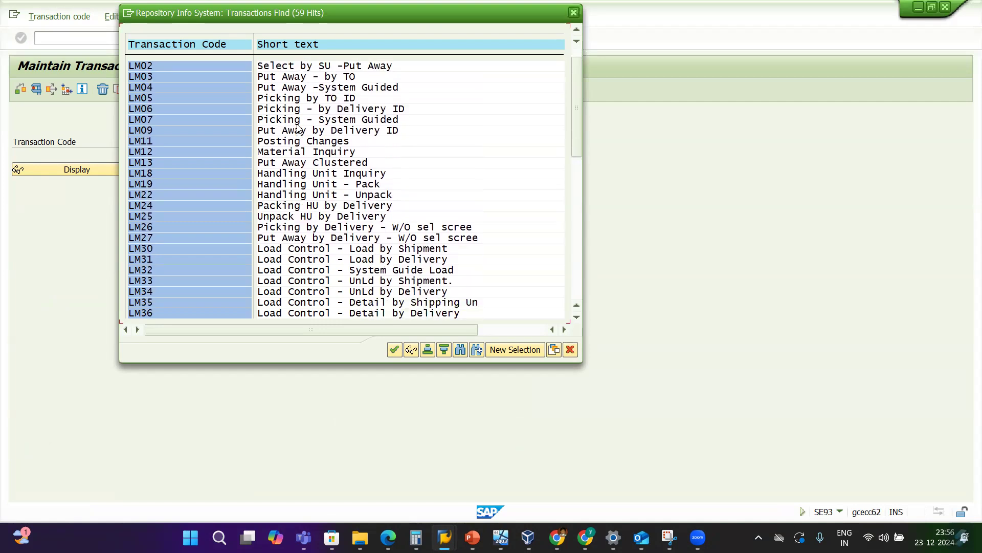
scroll(298, 127, up, 2)
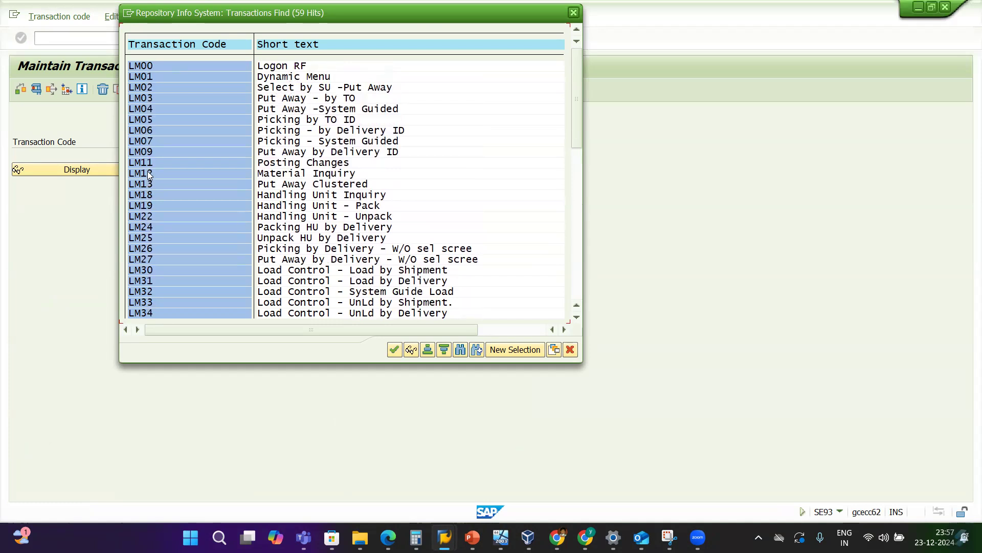
click(284, 174)
click(140, 174)
click(578, 16)
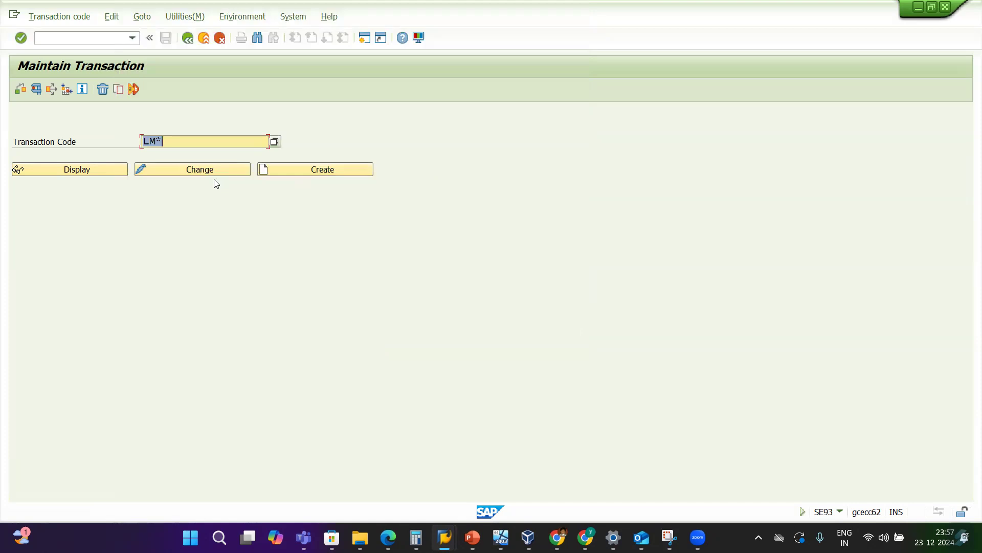
Switch back to the Menu Selection session
key(alt+Tab)
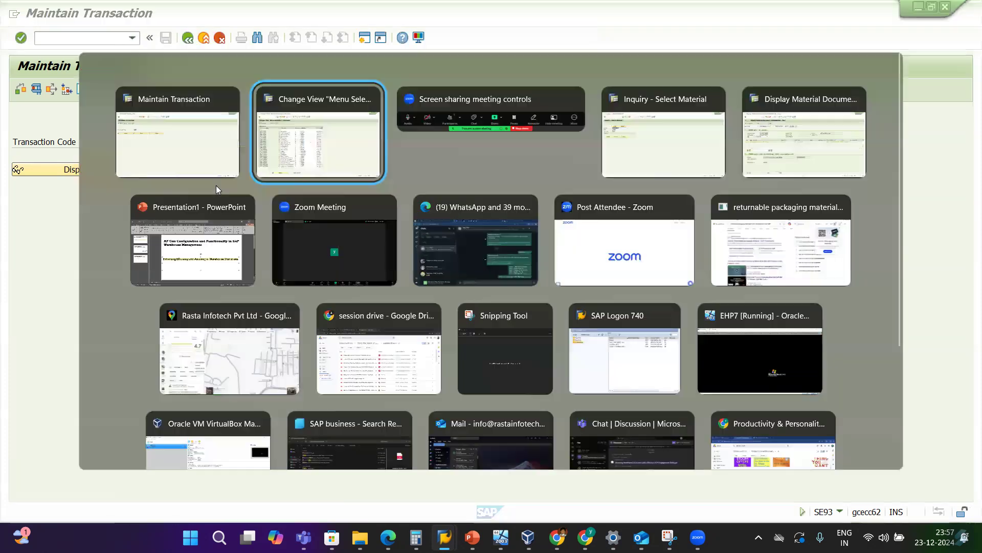